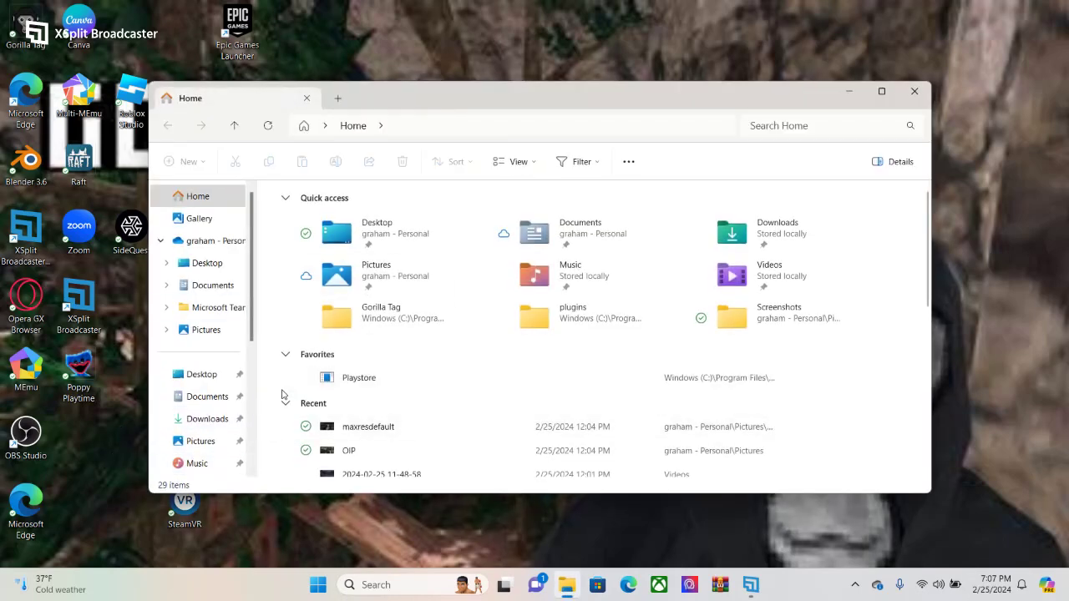
# - Open the plugins folder inside the BepInEx folder of the Gorilla Tag installation
pyautogui.scroll(-5, 200, 405)
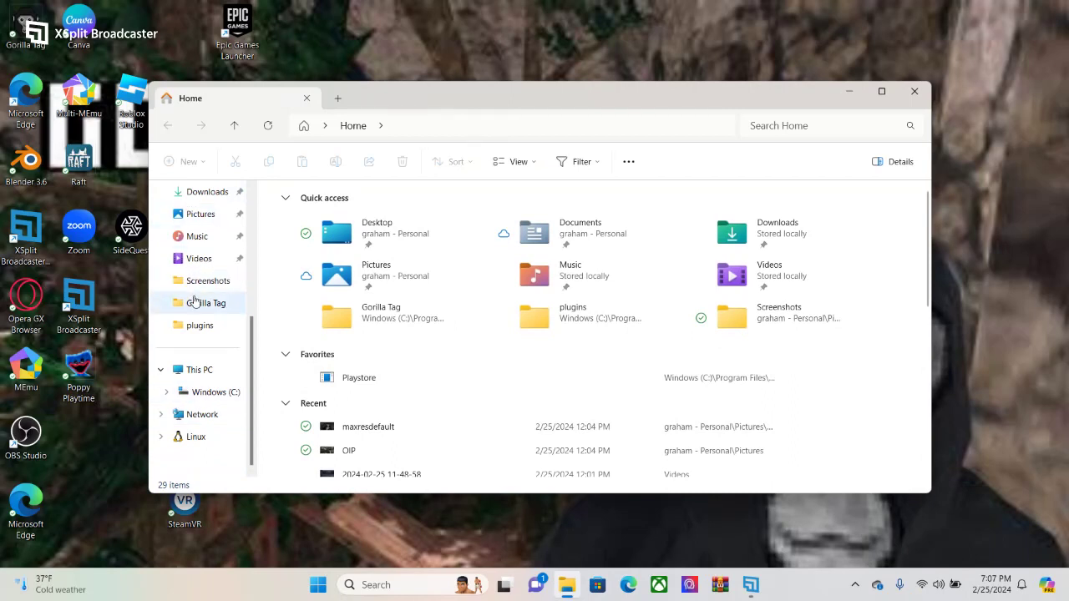
pyautogui.click(194, 302)
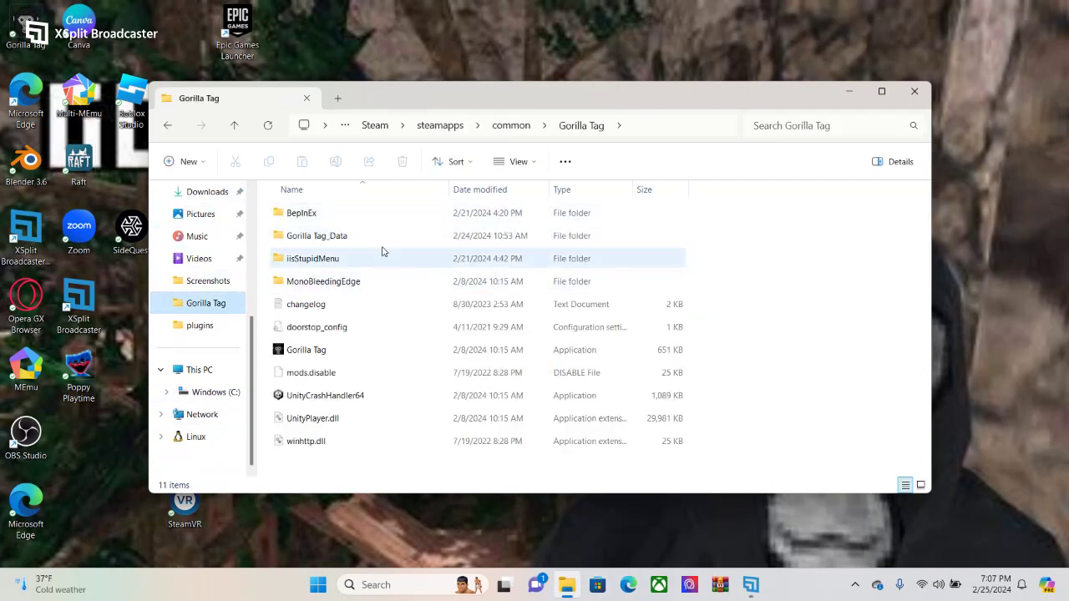
pyautogui.doubleClick(400, 213)
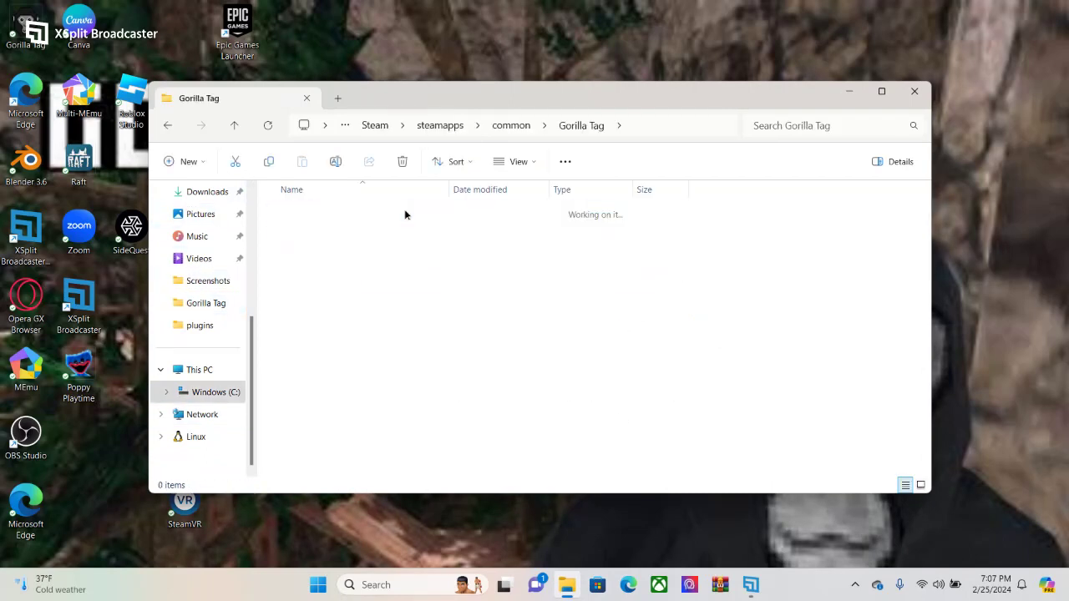
pyautogui.click(416, 309)
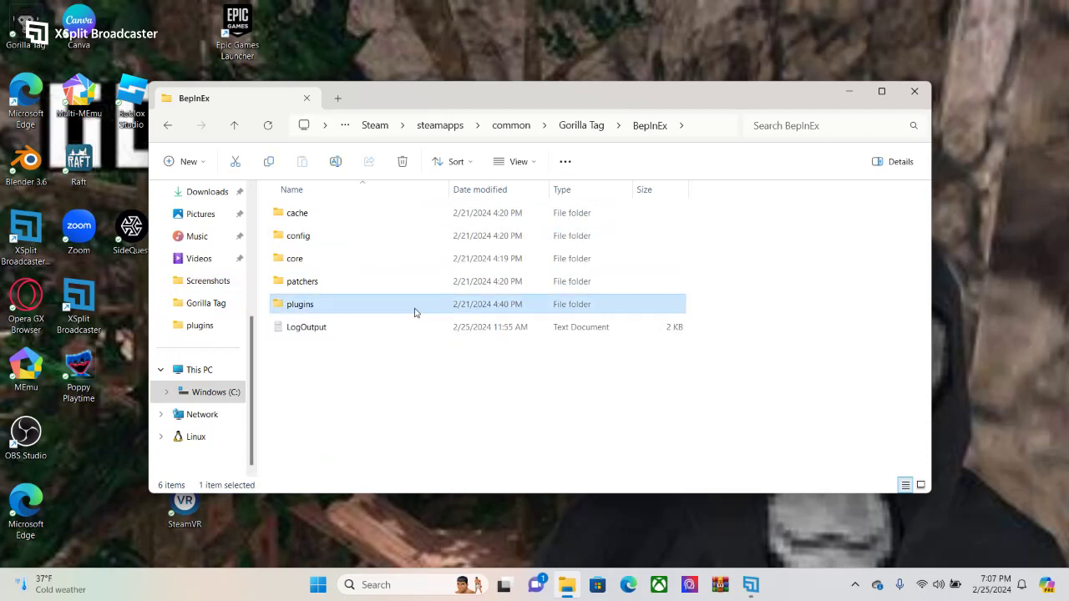
pyautogui.doubleClick(362, 313)
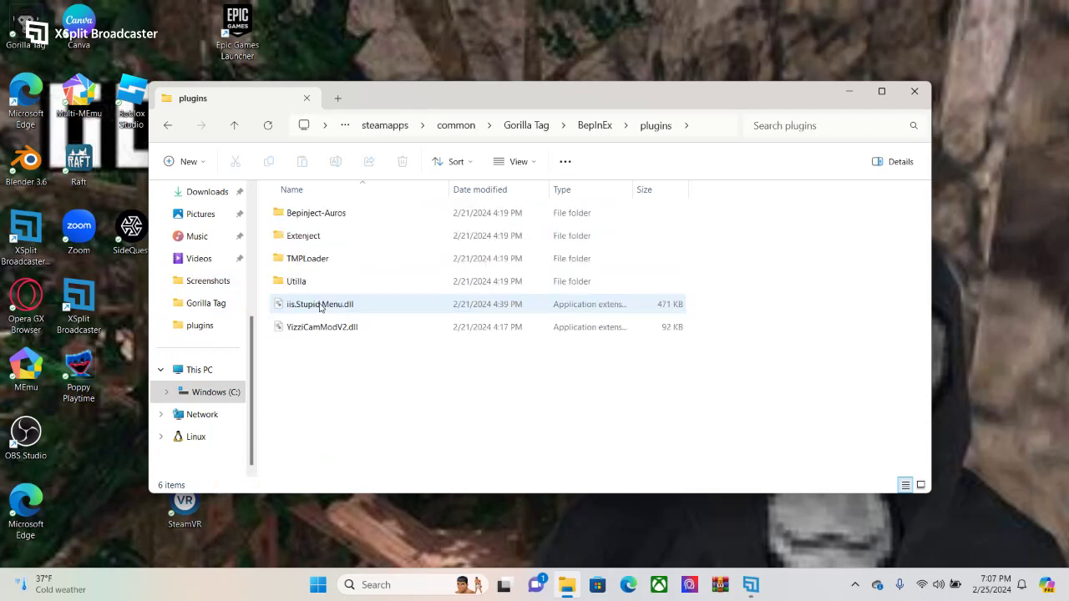
# - Delete the mod files iis.Stupid.Menu.dll and YizziCamModV2.dll from the plugins folder
pyautogui.click(344, 309)
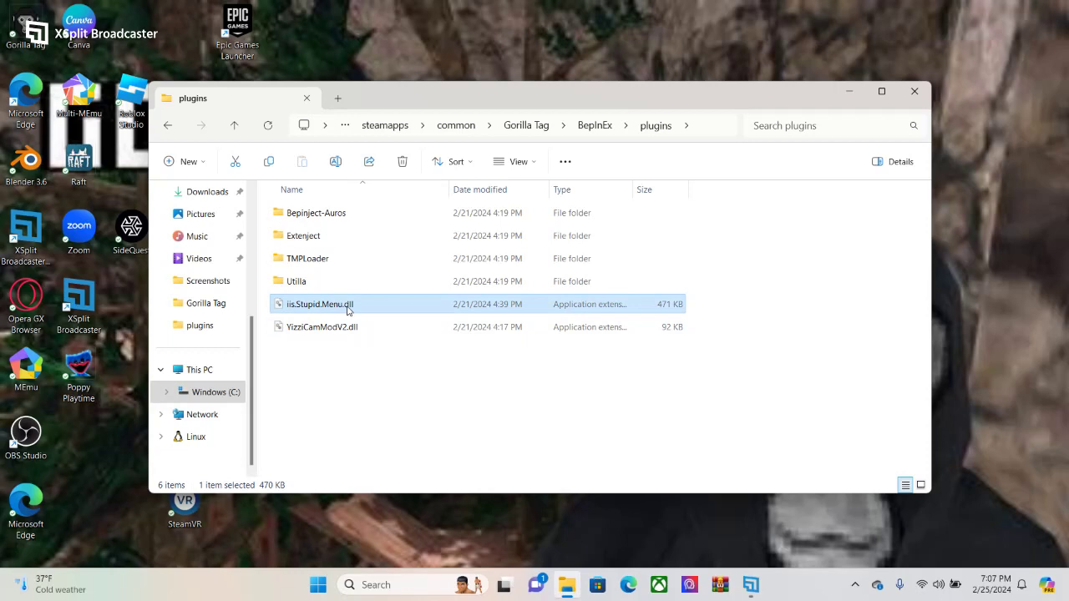
pyautogui.press('Delete')
pyautogui.click(435, 313)
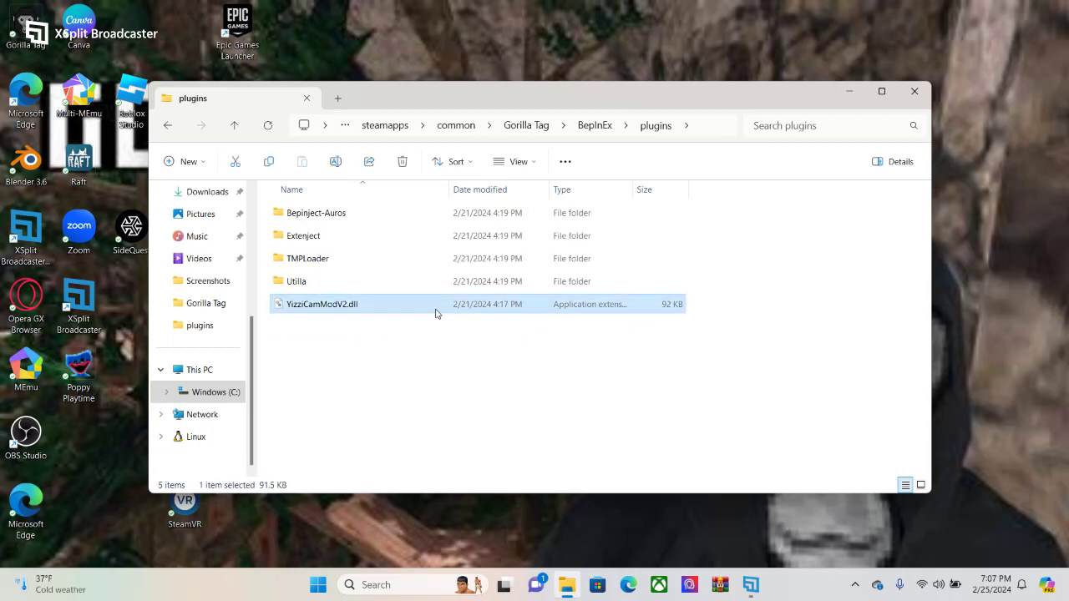
pyautogui.press('Delete')
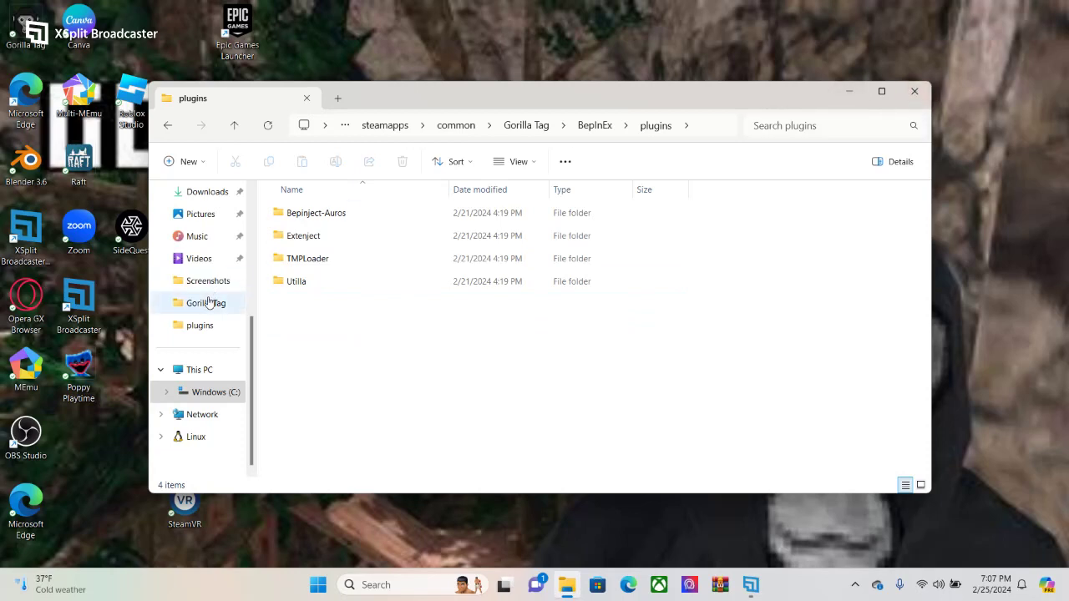
# - Return to the Gorilla Tag folder and delete the BepInEx folder, the iisStupidMenu folder and the mods.disable file
pyautogui.click(166, 124)
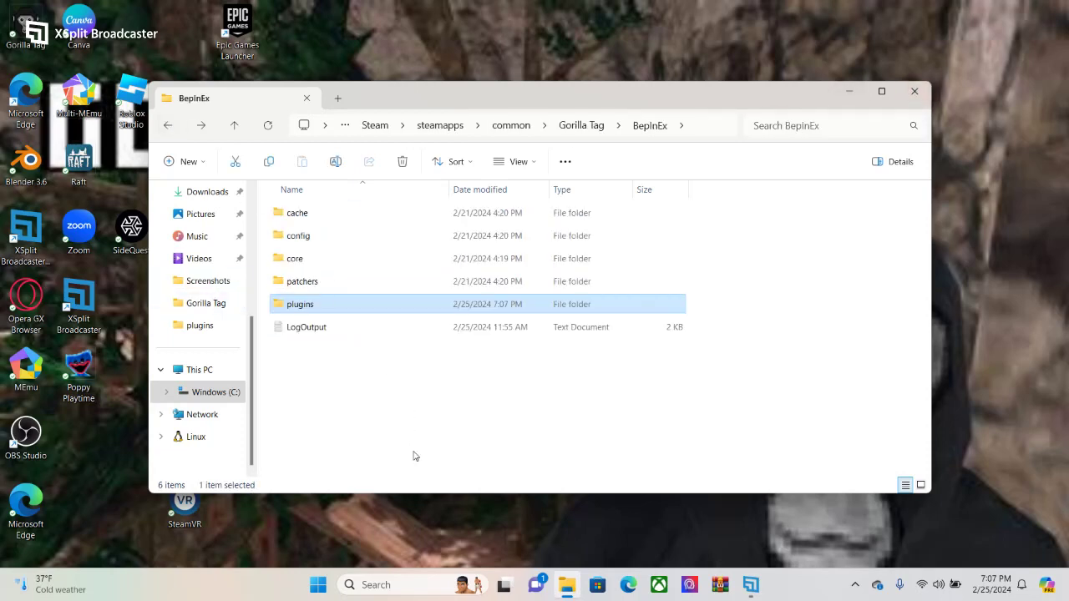
pyautogui.click(167, 125)
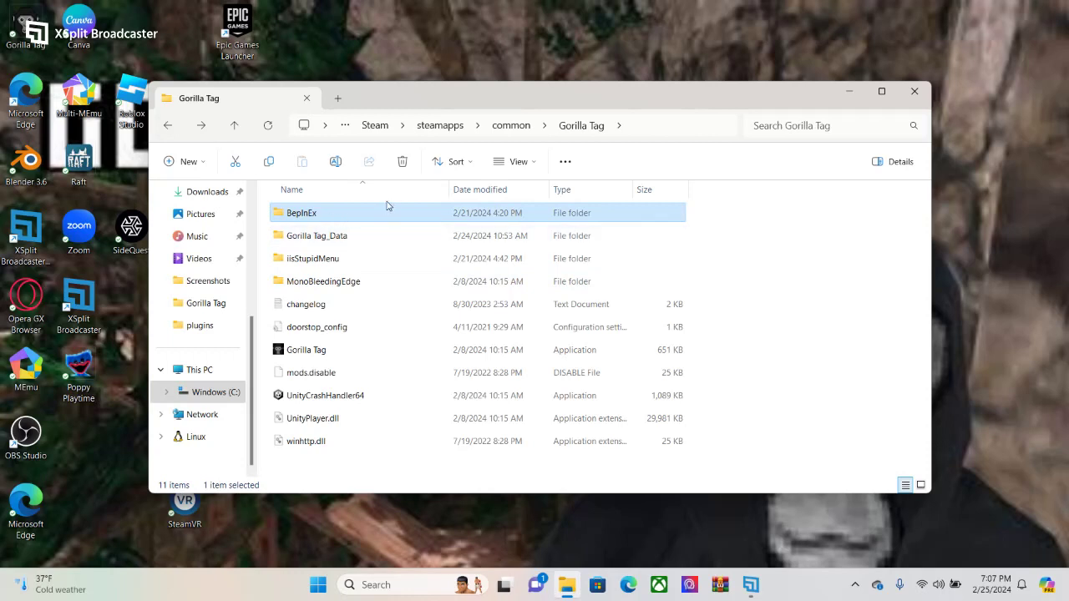
pyautogui.press('Delete')
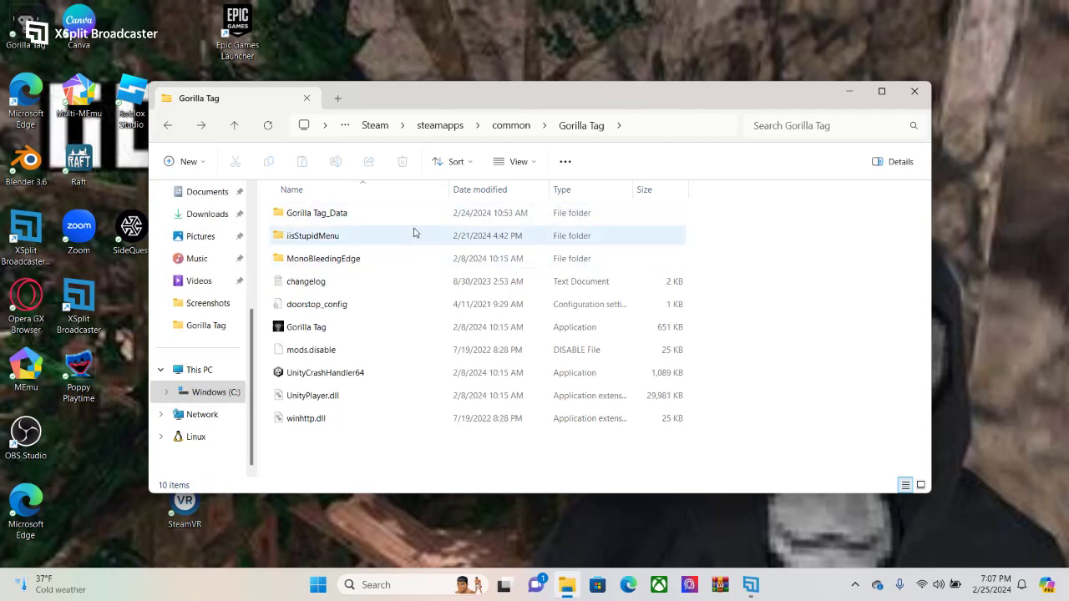
pyautogui.click(413, 233)
pyautogui.press('Delete')
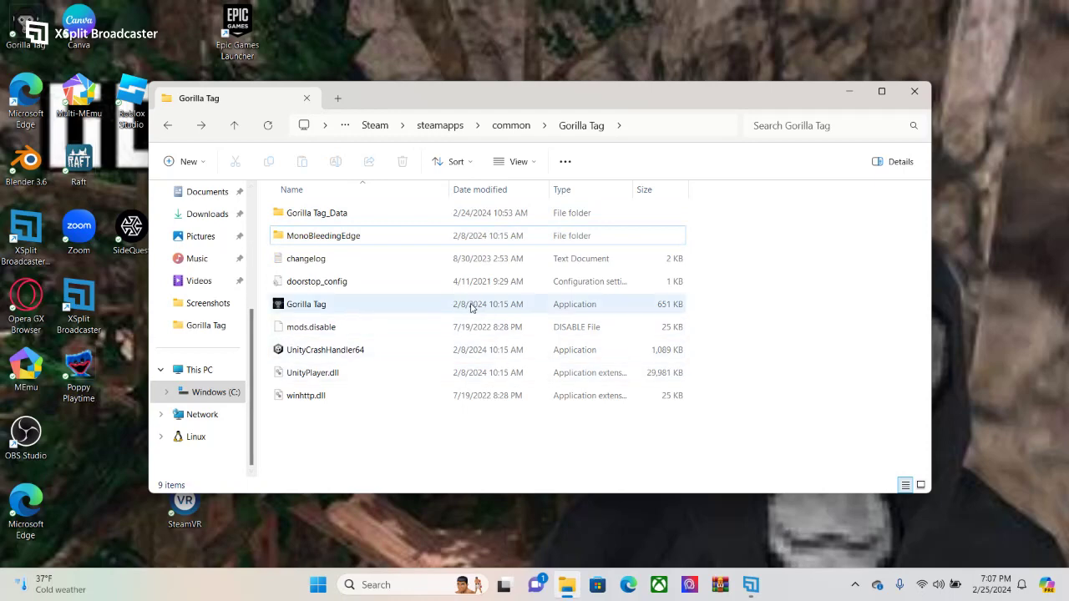
pyautogui.click(457, 329)
pyautogui.press('Delete')
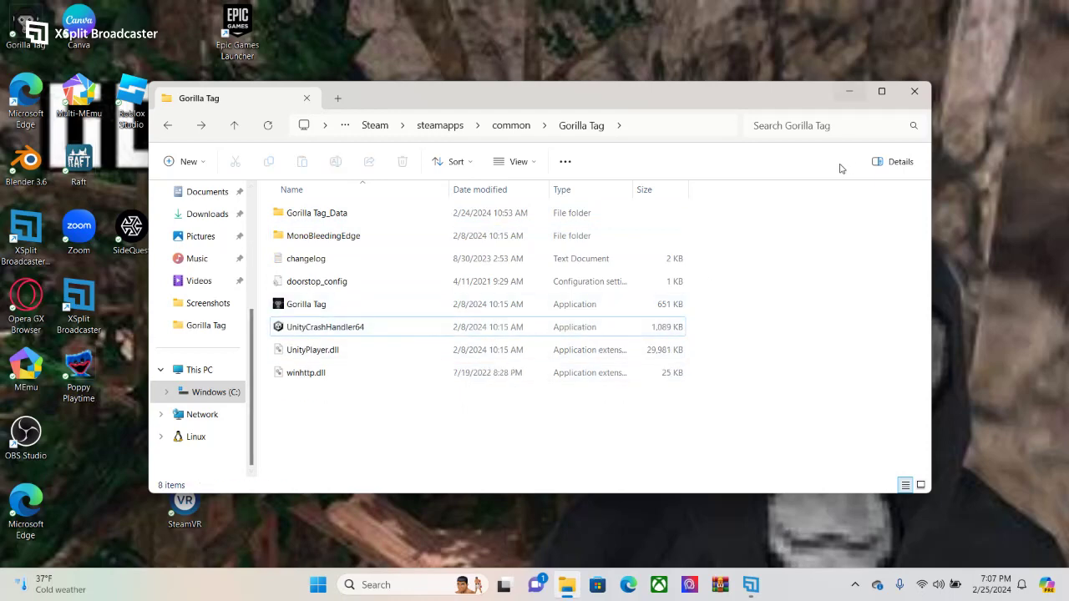
# - Switch to the Opera GX browser and search the web for "camera mod for gorilla tag"
pyautogui.click(849, 93)
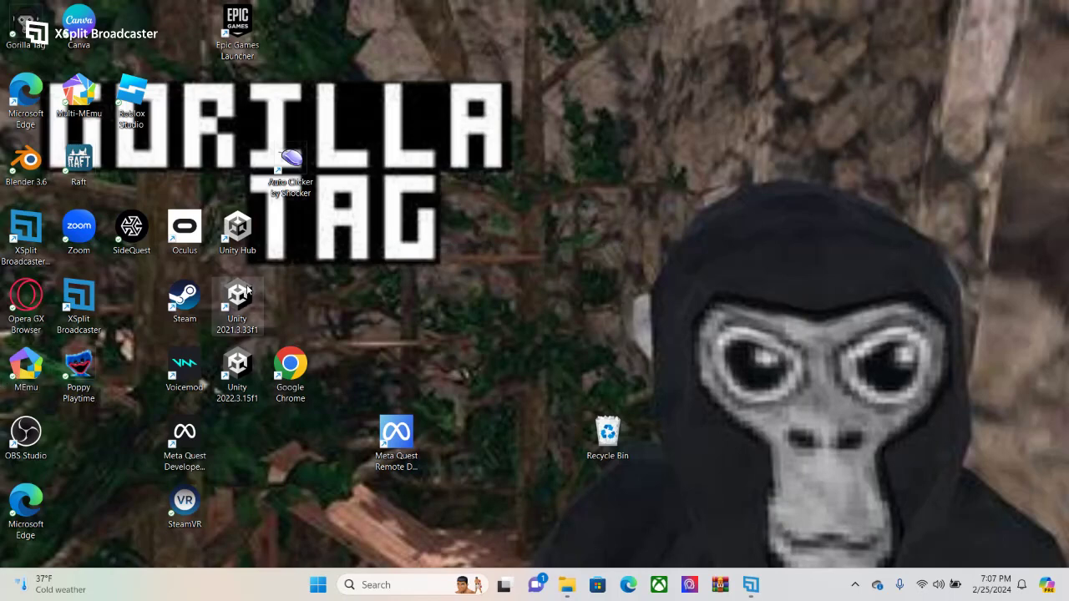
pyautogui.doubleClick(20, 286)
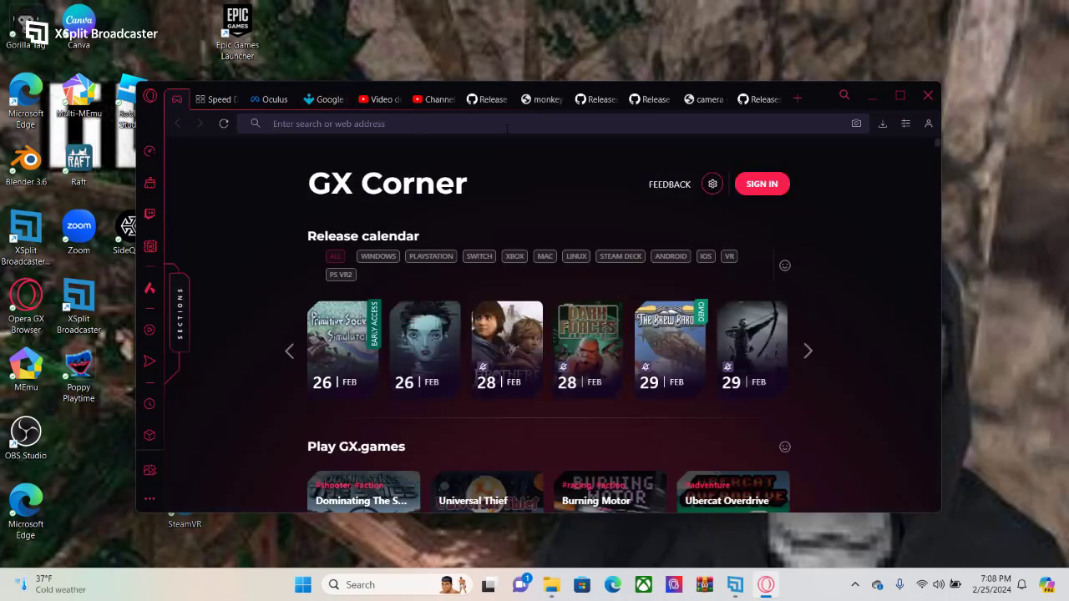
pyautogui.hotkey('alt', 'F4')
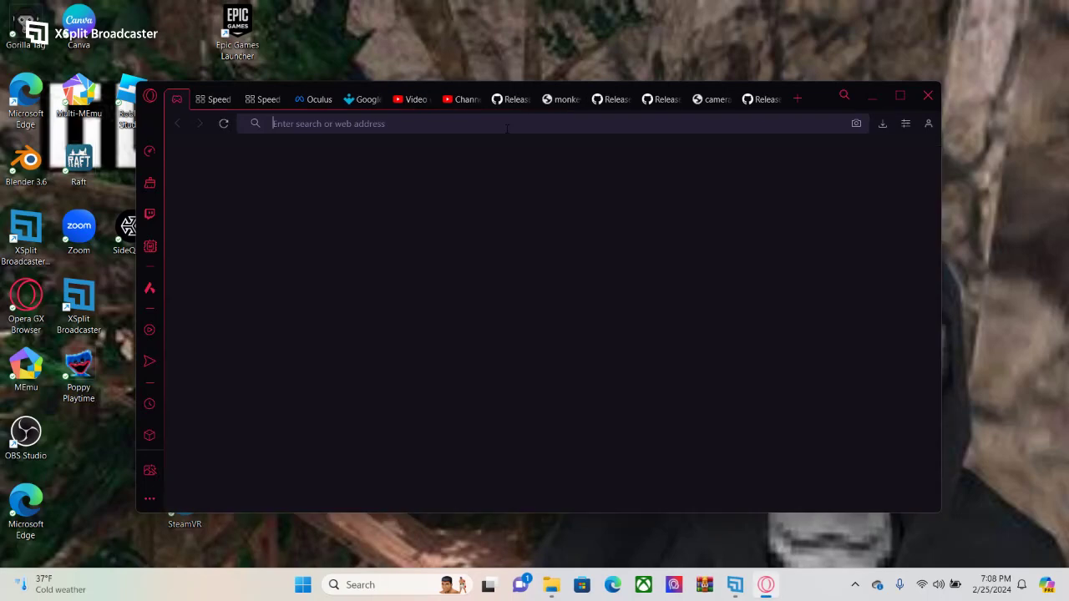
pyautogui.write('cam')
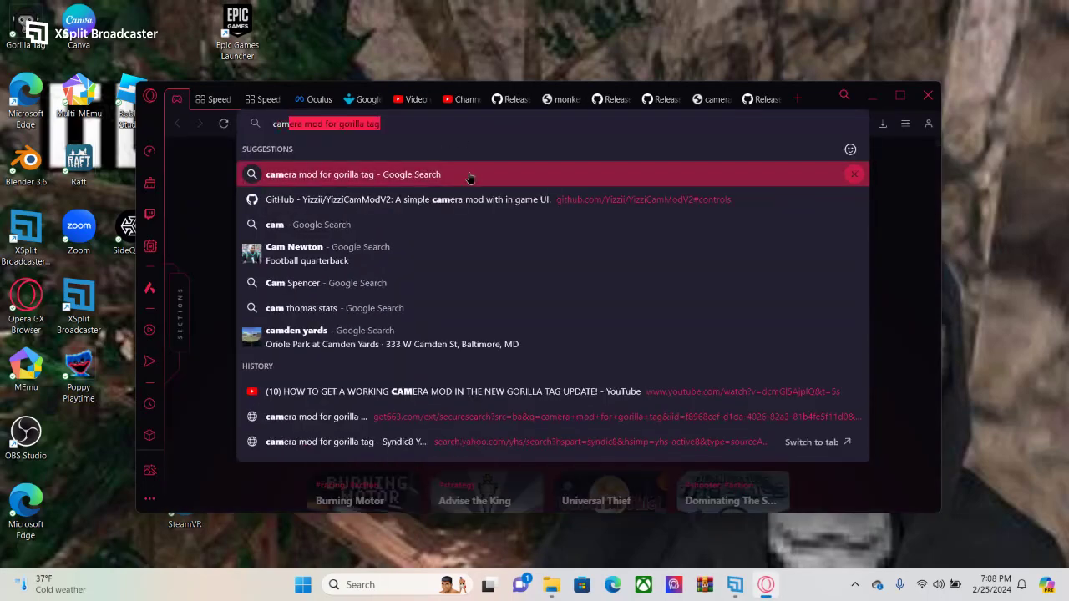
pyautogui.click(470, 178)
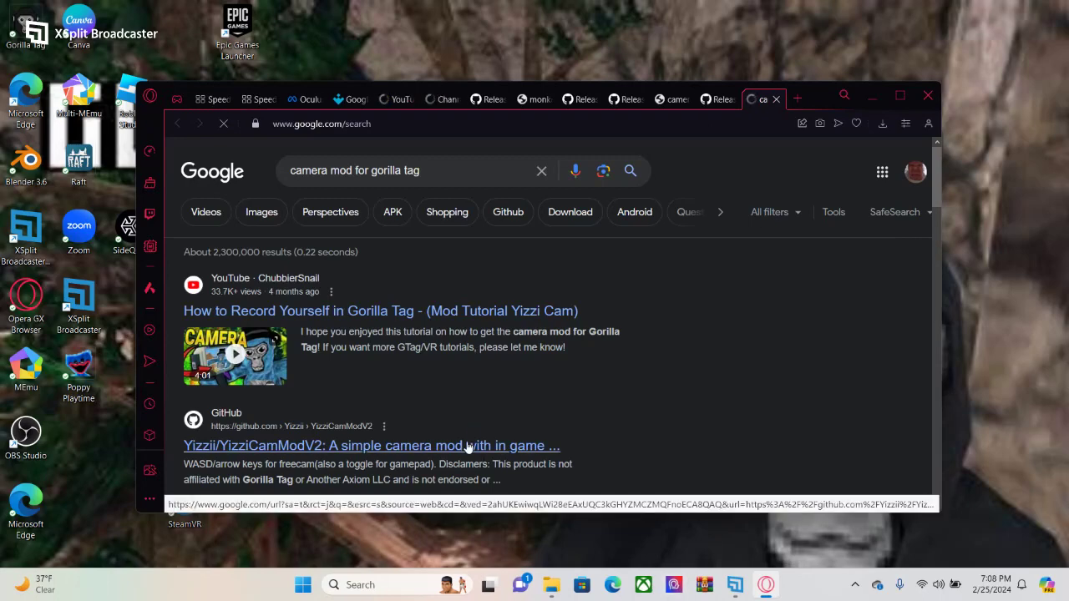
# - Open the GitHub releases page of YizziCamModV2 from the search results
pyautogui.scroll(-3, 628, 265)
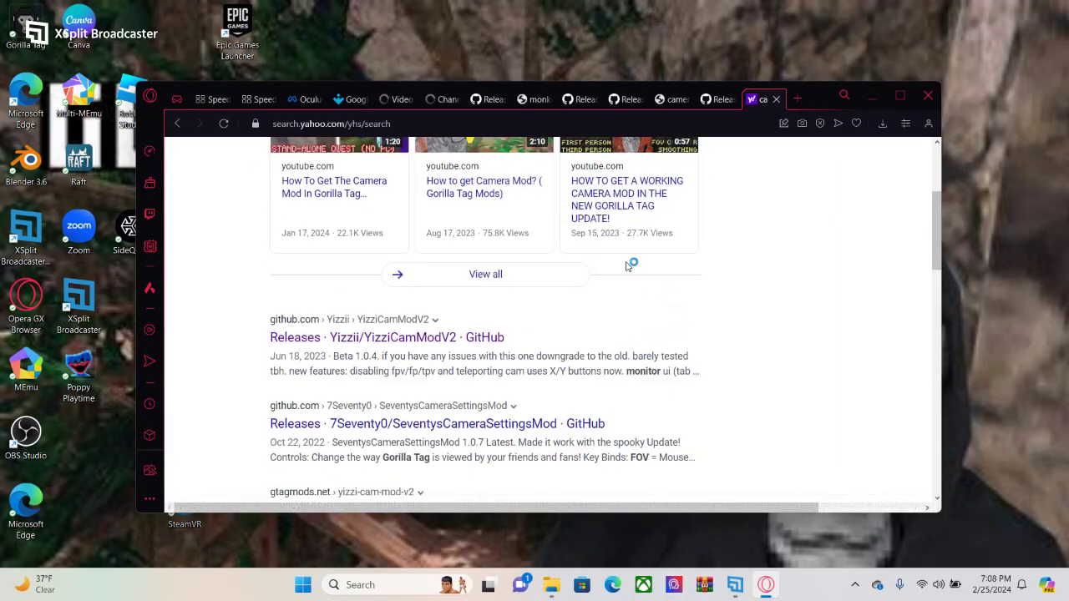
pyautogui.click(335, 337)
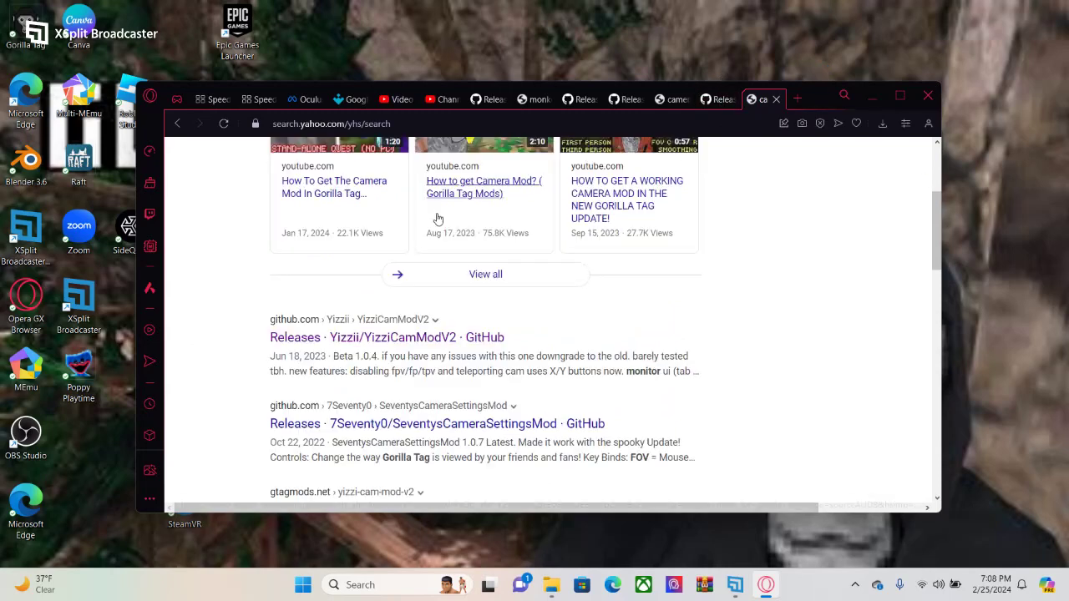
pyautogui.click(334, 337)
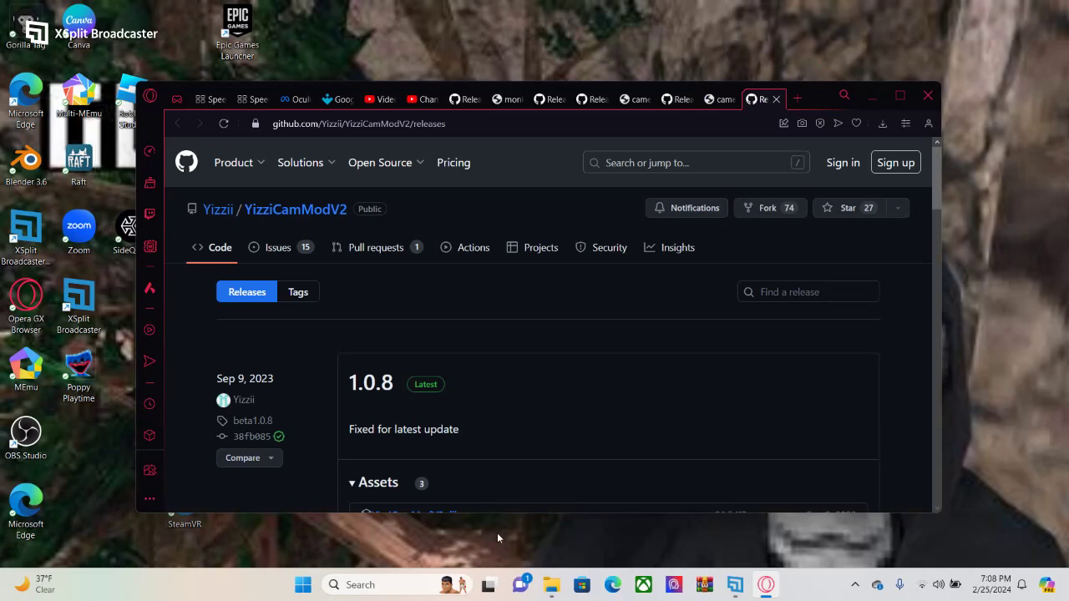
# - Download YizziCamModV2.dll from release 1.0.8 to the Downloads folder, and close the release page and its search results
pyautogui.scroll(-2, 518, 467)
pyautogui.click(415, 377)
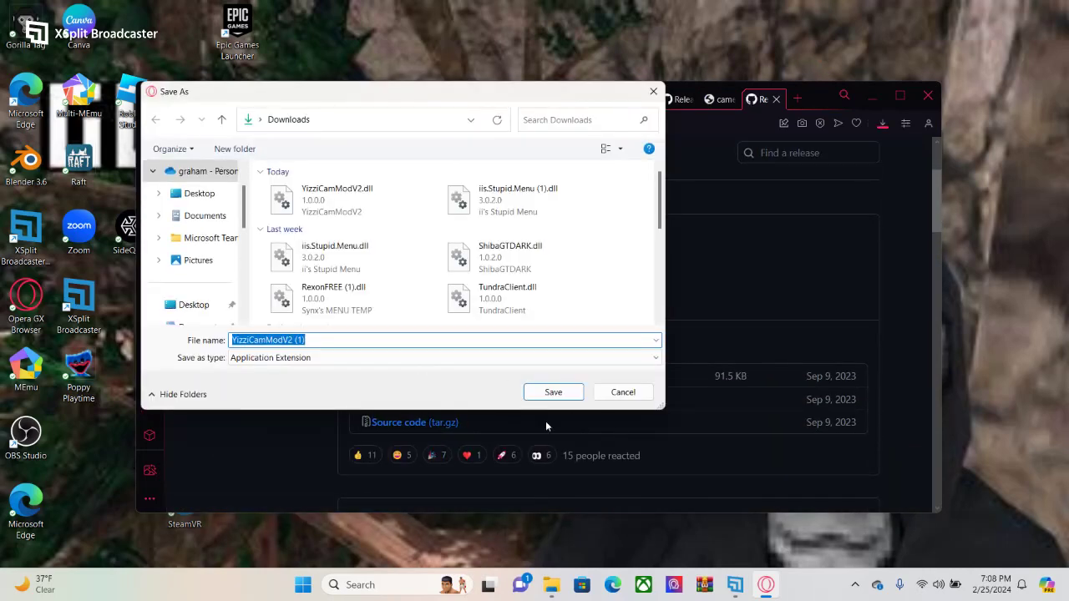
pyautogui.click(547, 392)
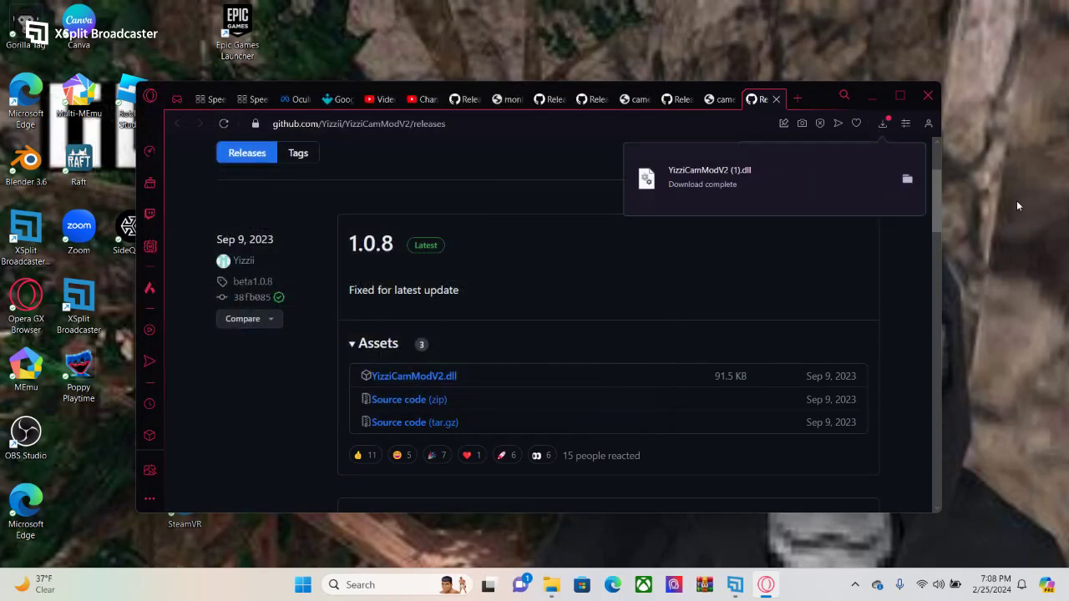
pyautogui.click(776, 98)
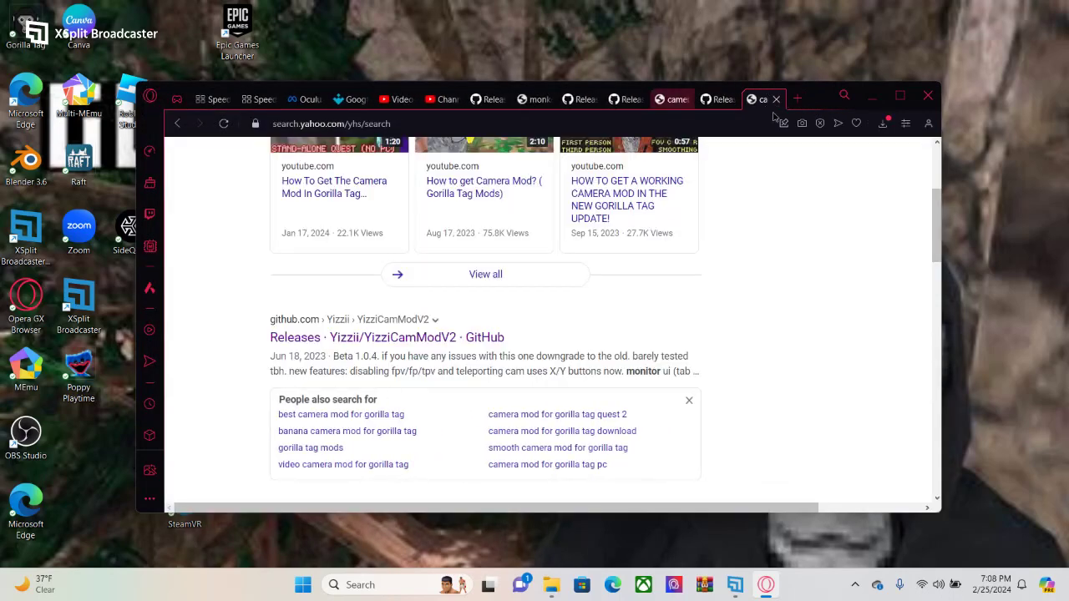
pyautogui.click(775, 99)
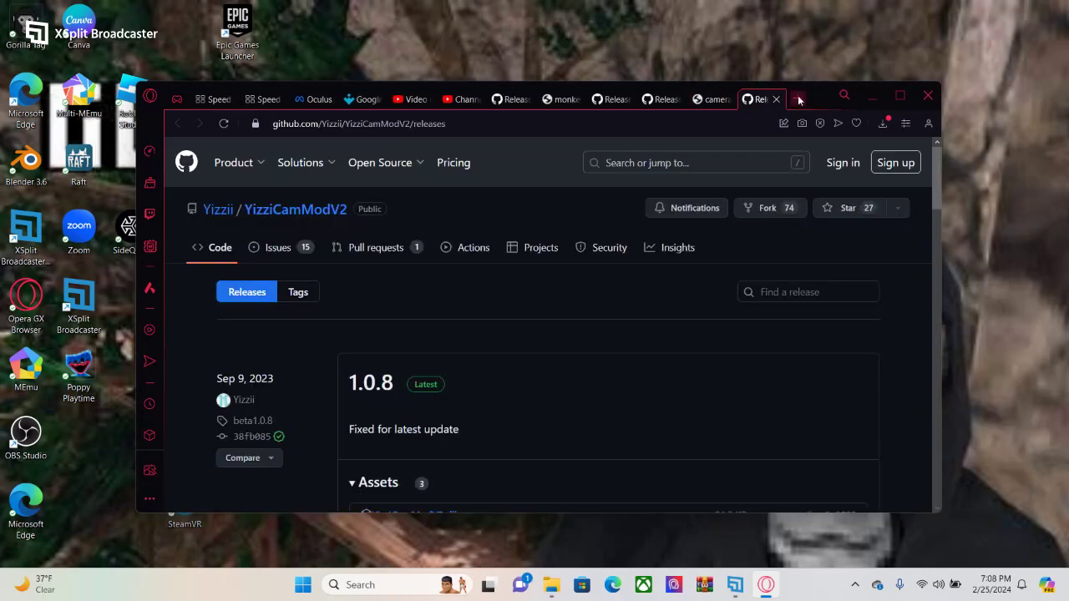
# - Search the web for "its stupid mod menu" in a new tab
pyautogui.click(799, 100)
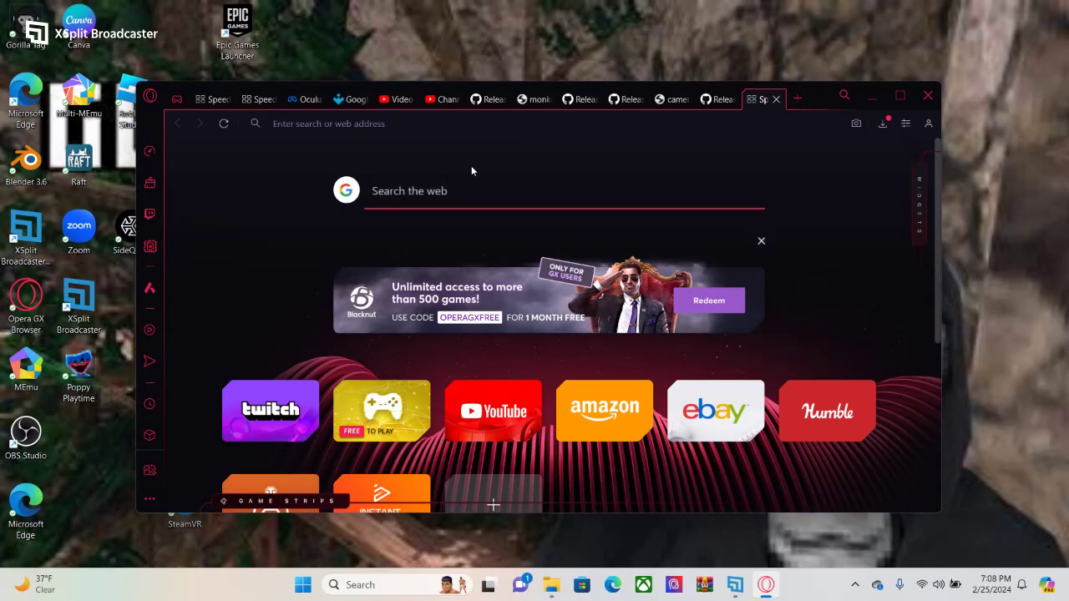
pyautogui.write('its')
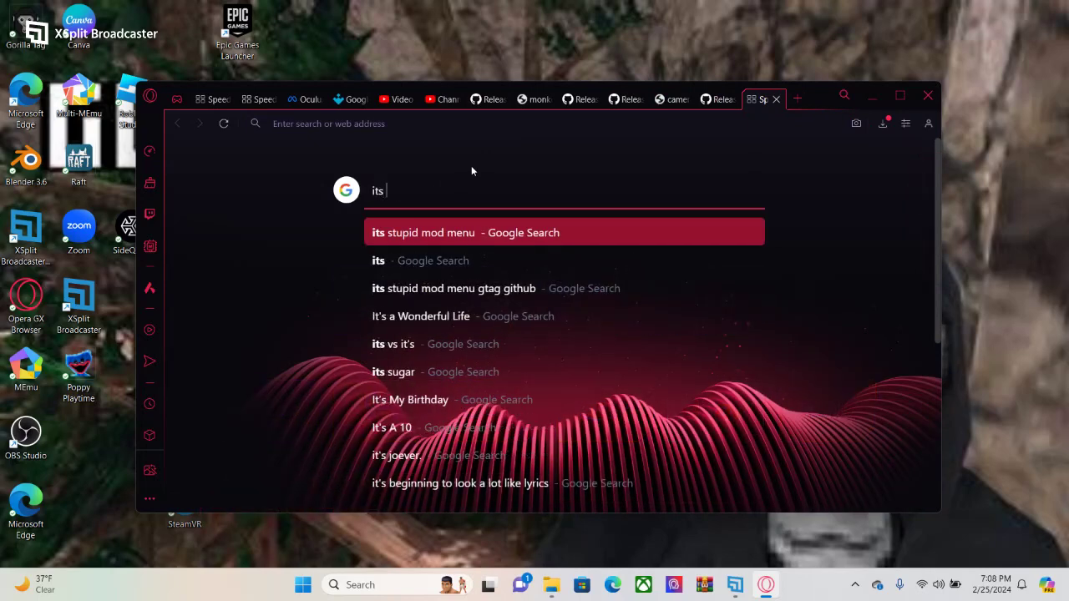
pyautogui.write(' stu')
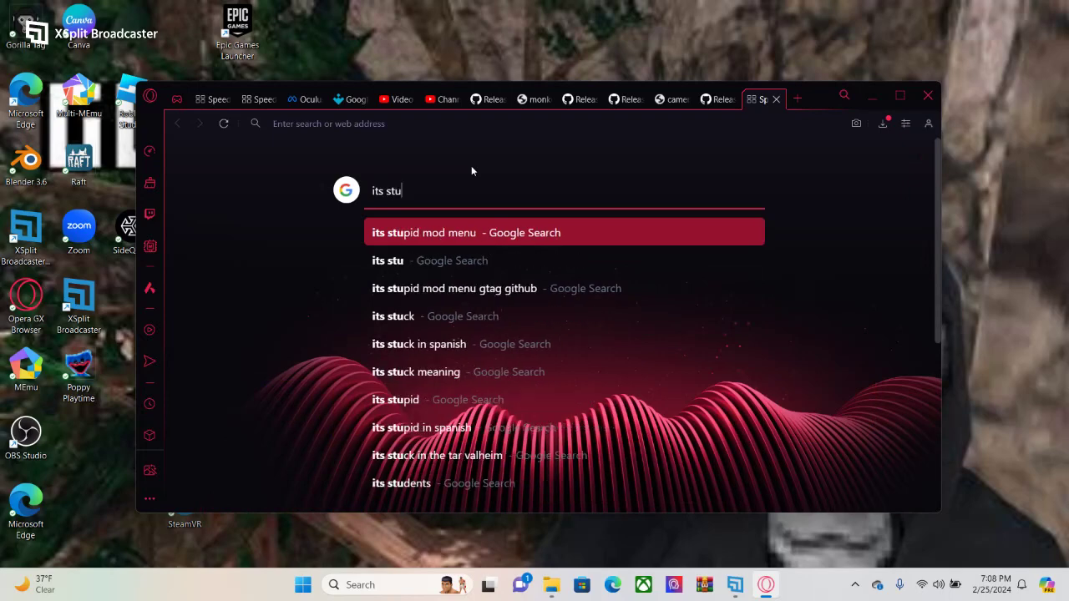
pyautogui.write('pi')
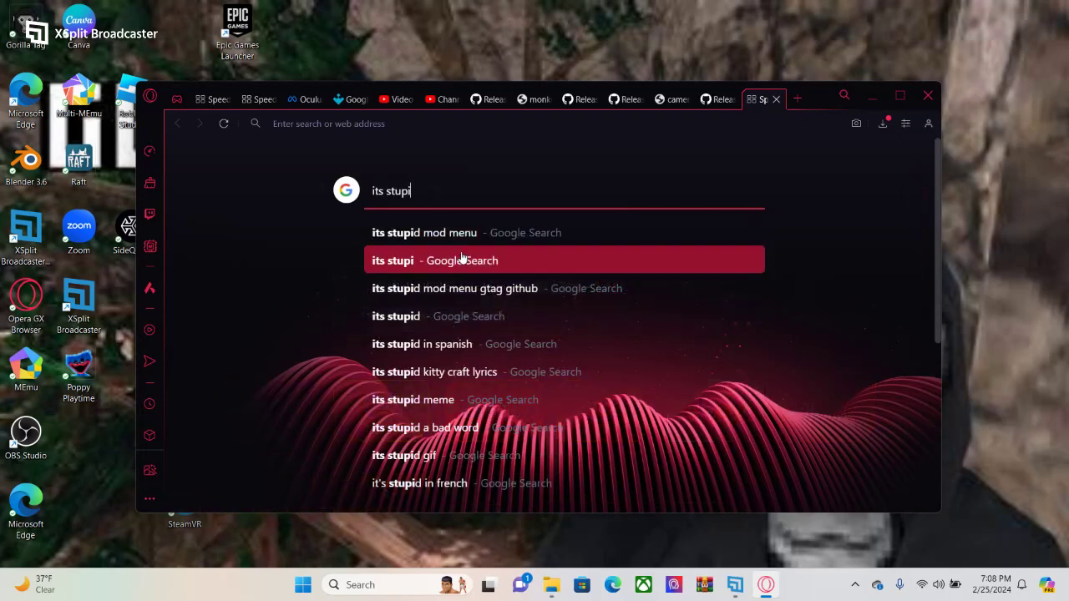
pyautogui.click(457, 234)
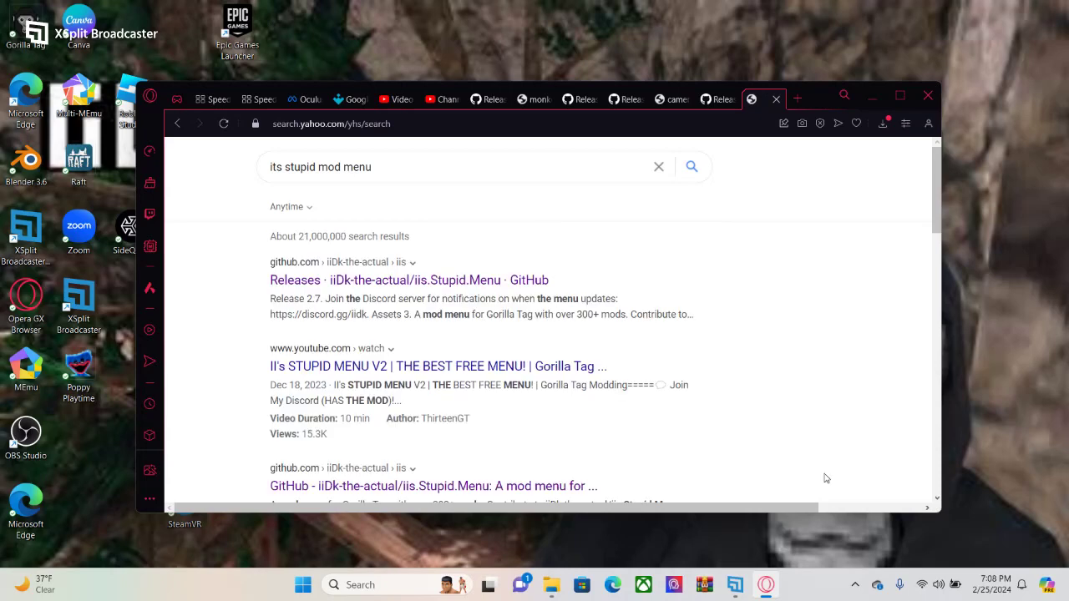
# - Download iis.Stupid.Menu.dll from Release 3.0 Patch 2 on its GitHub releases page to the Downloads folder, and close that page
pyautogui.click(474, 288)
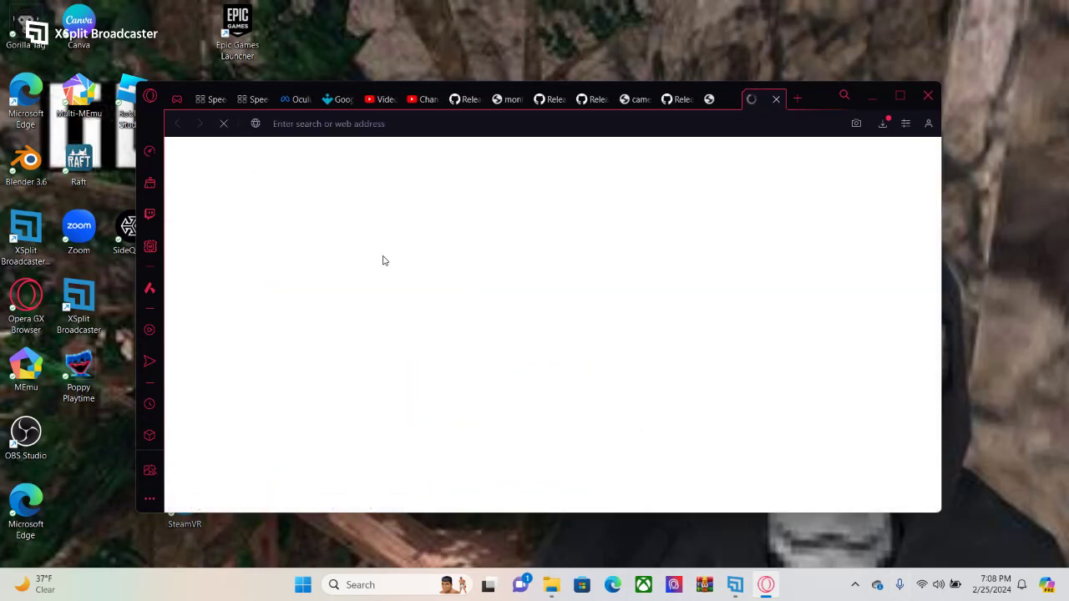
pyautogui.scroll(-2, 522, 380)
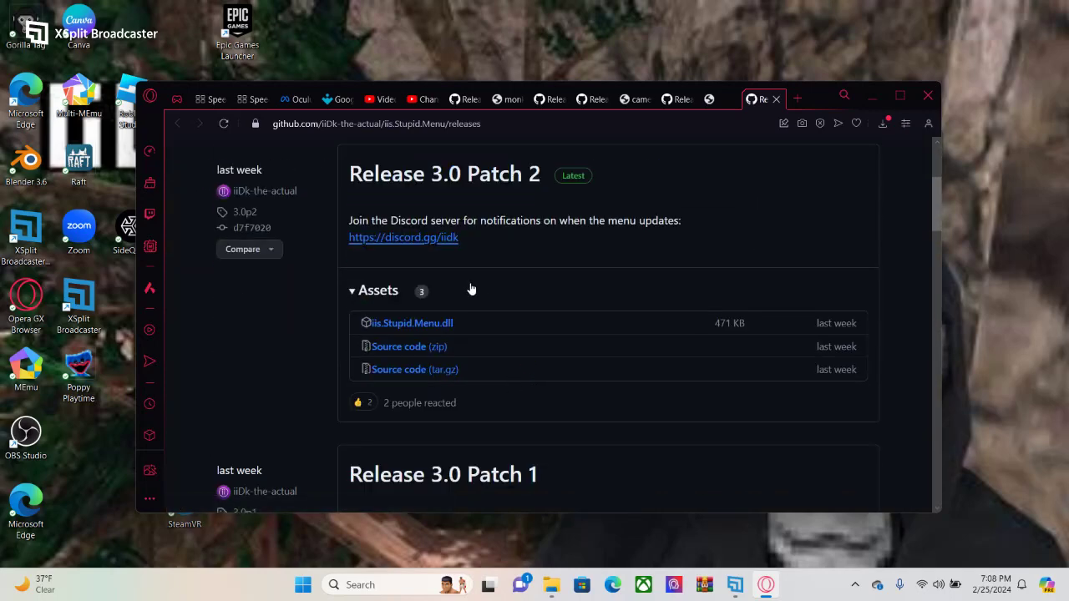
pyautogui.click(450, 324)
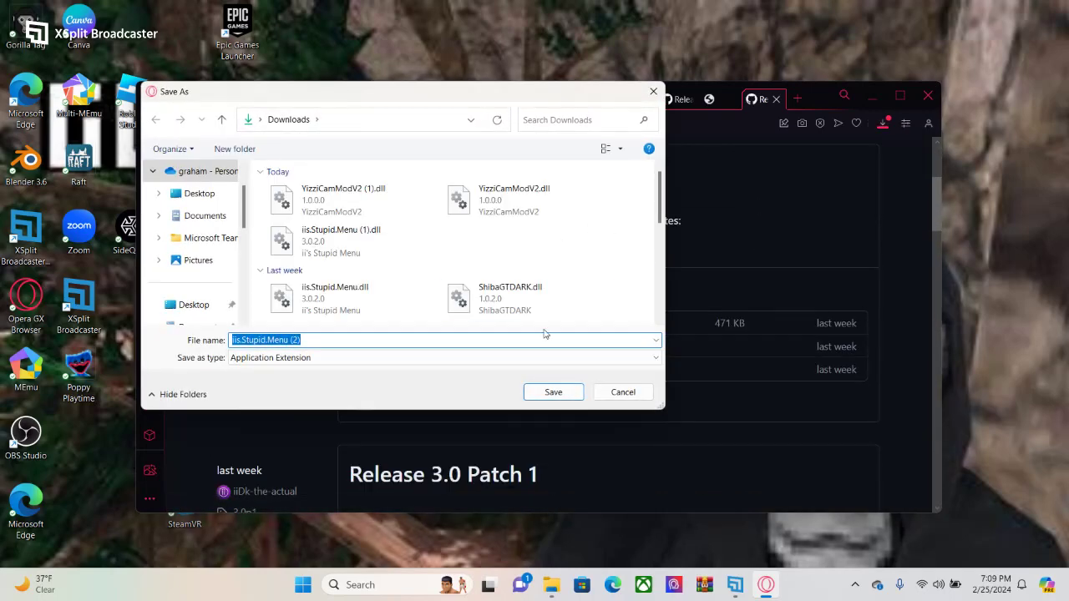
pyautogui.click(554, 392)
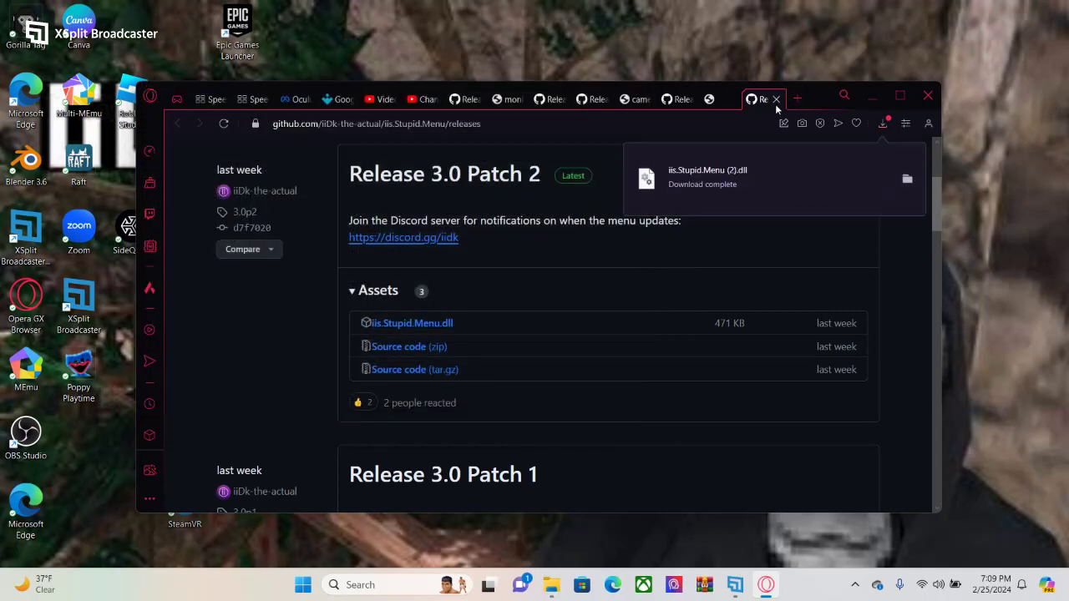
pyautogui.click(776, 100)
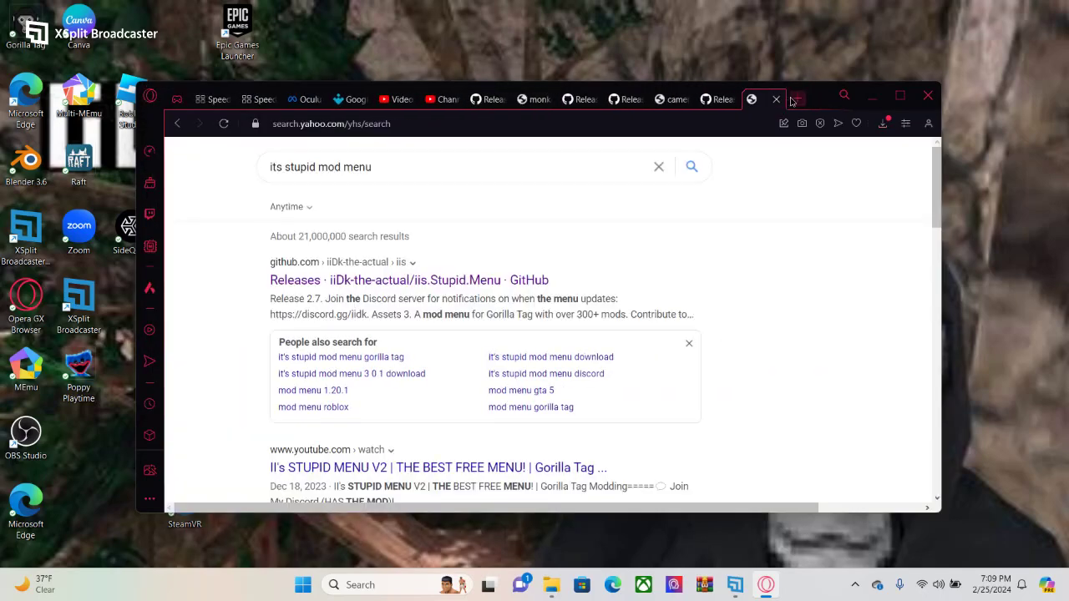
# - Search the web for "monkey mod manger" in a new tab
pyautogui.click(795, 99)
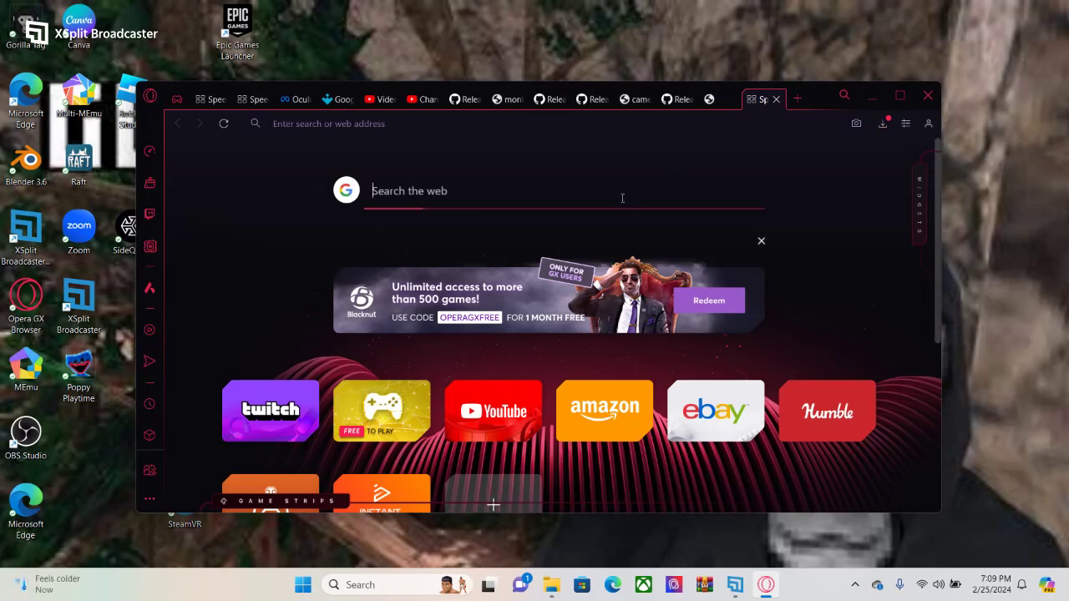
pyautogui.write('monk')
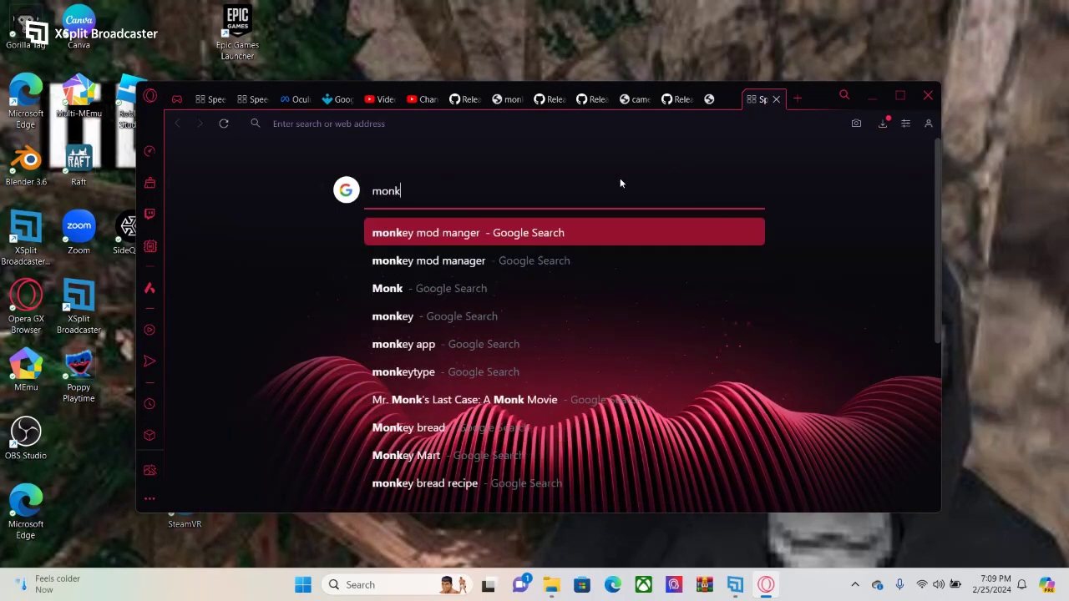
pyautogui.write('ey mod mang')
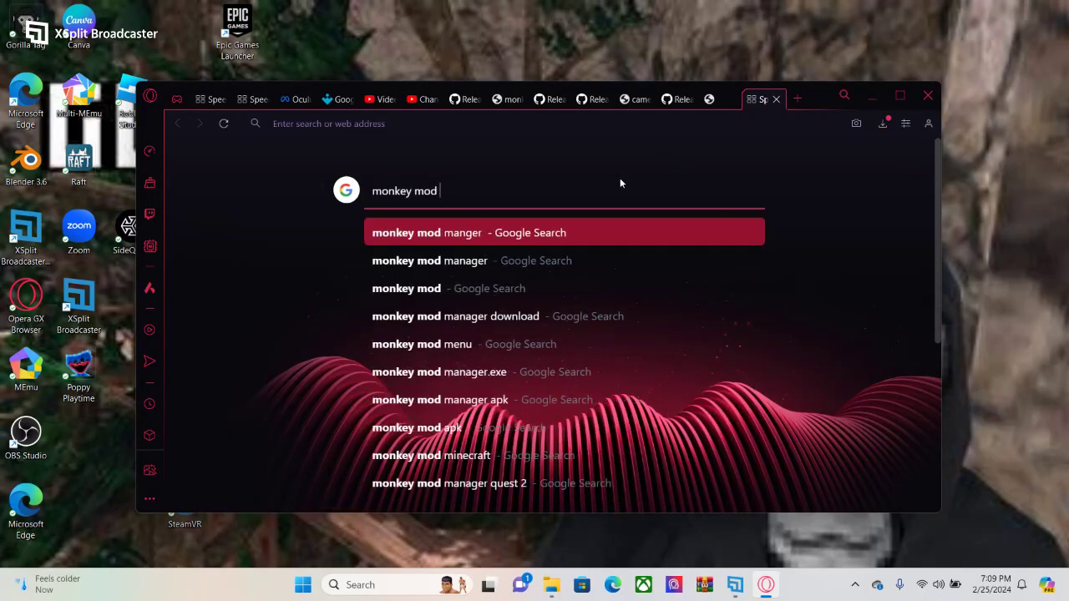
pyautogui.write('er')
pyautogui.press('Return')
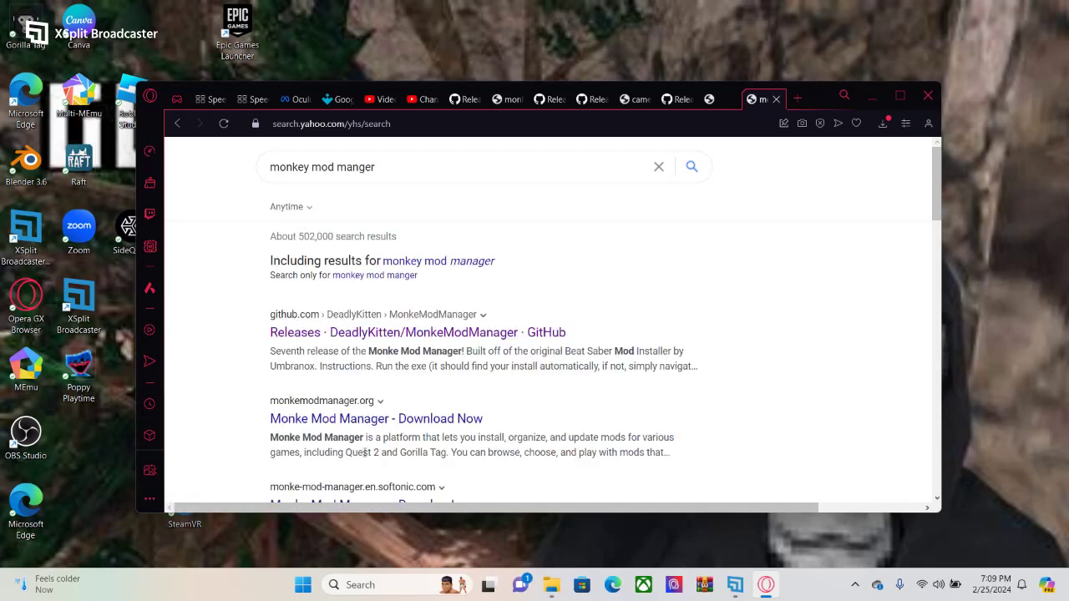
# - Download MonkeModManager.exe from the DeadlyKitten/MonkeModManager GitHub releases page to the Downloads folder, and quit the browser
pyautogui.click(422, 334)
pyautogui.scroll(-10, 636, 432)
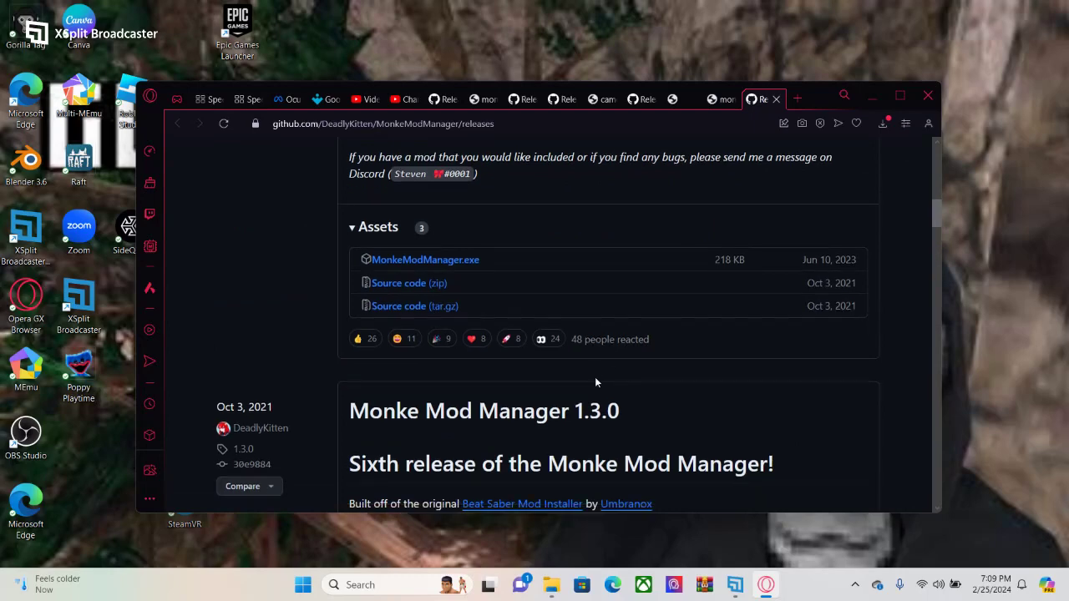
pyautogui.scroll(1, 595, 359)
pyautogui.click(426, 338)
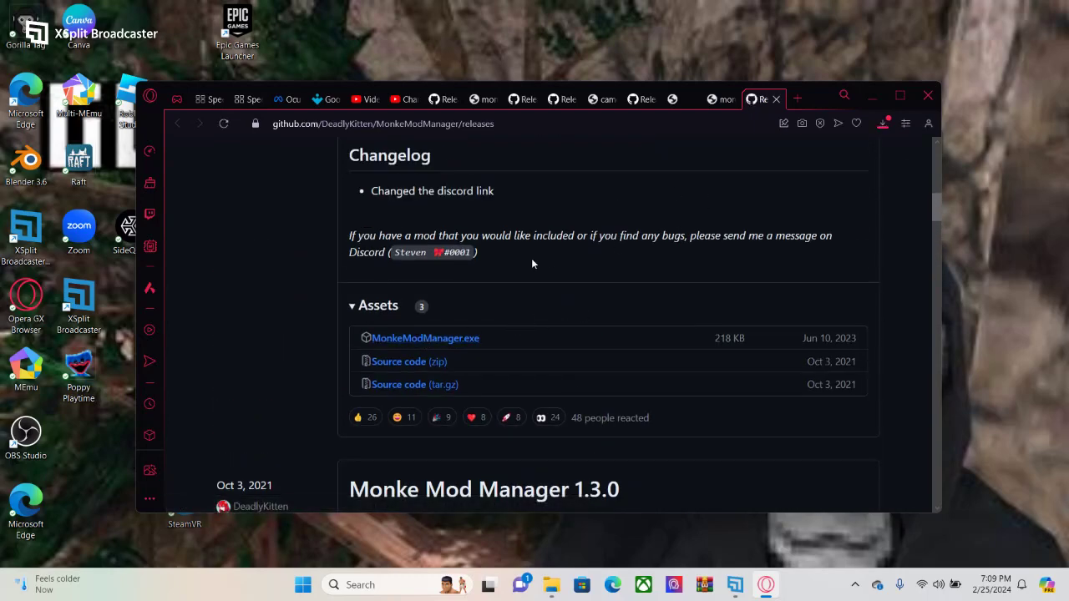
pyautogui.click(553, 392)
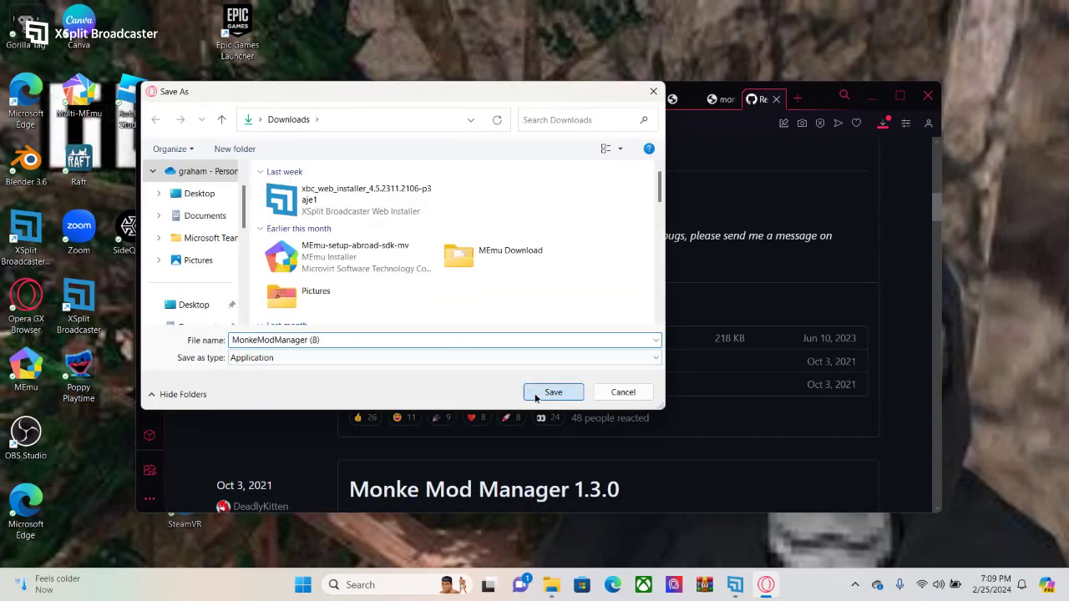
pyautogui.click(927, 95)
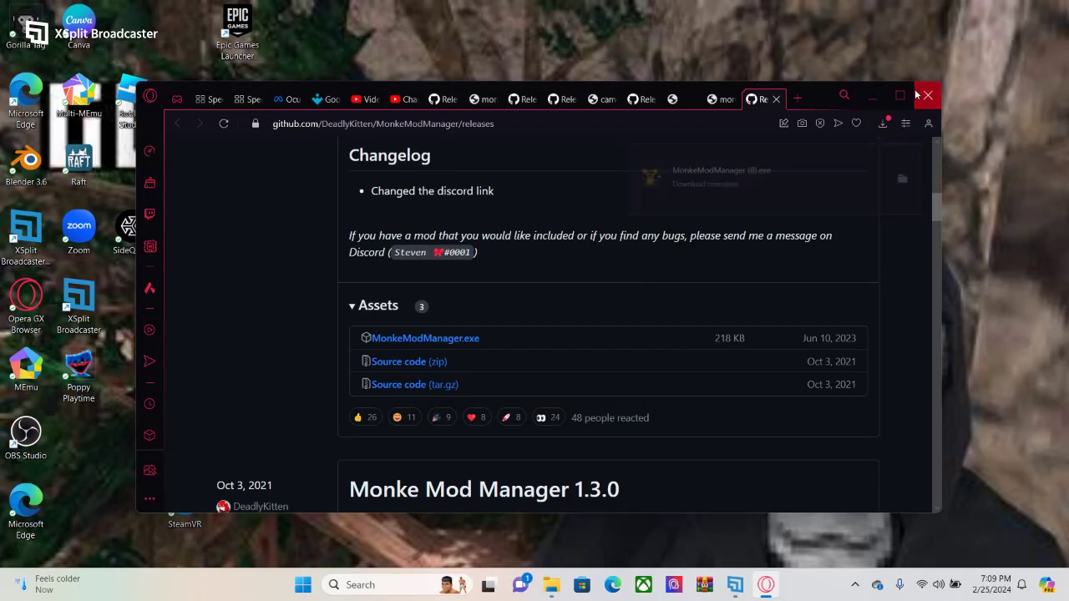
pyautogui.click(619, 354)
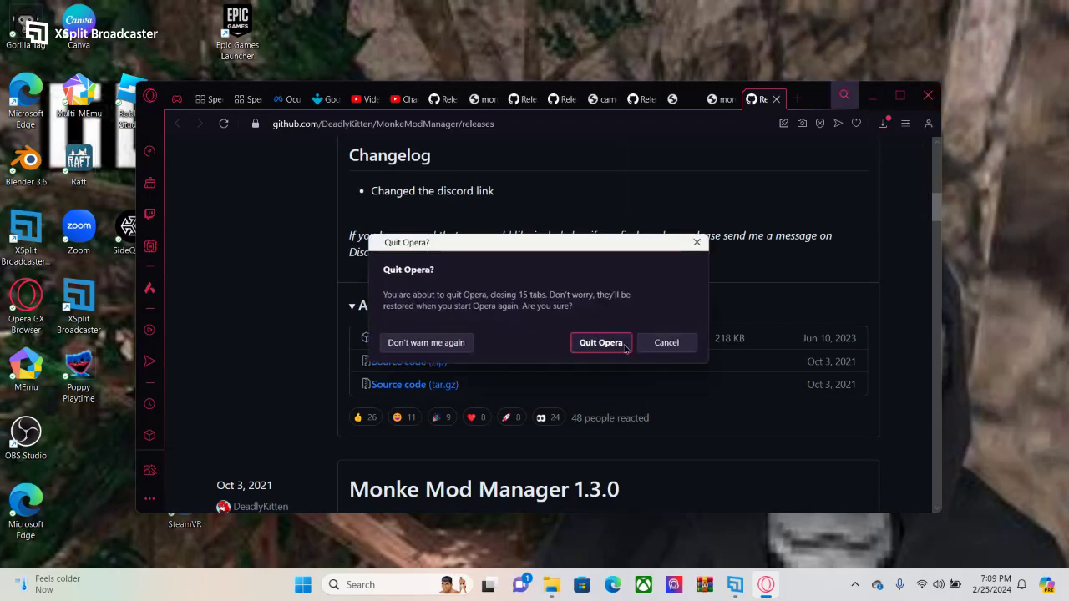
# - Switch to File Explorer and run MonkeModManager (8) from the Downloads folder
pyautogui.click(567, 586)
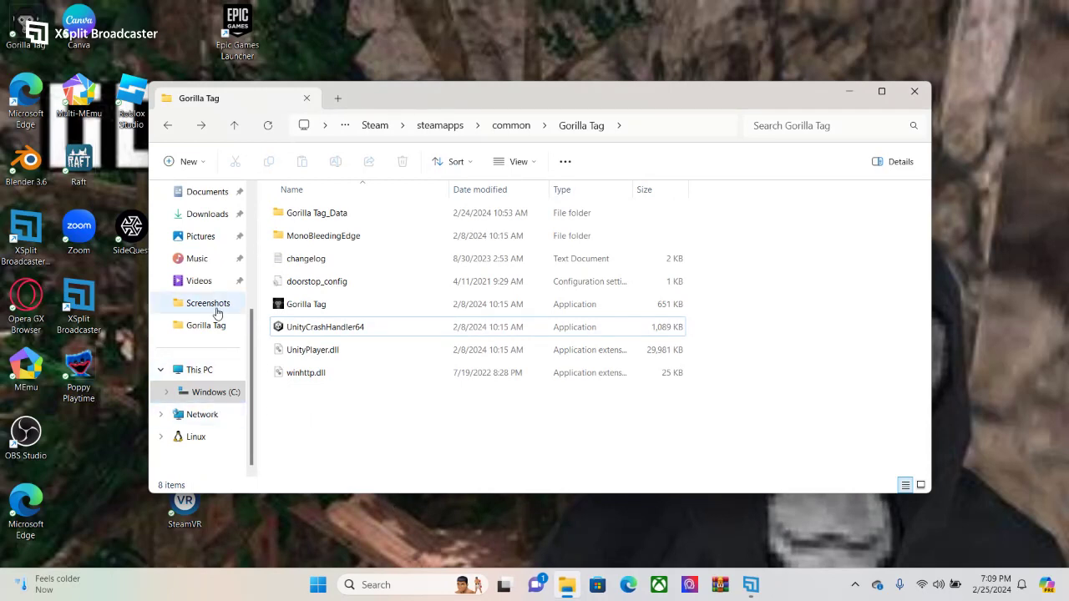
pyautogui.click(182, 216)
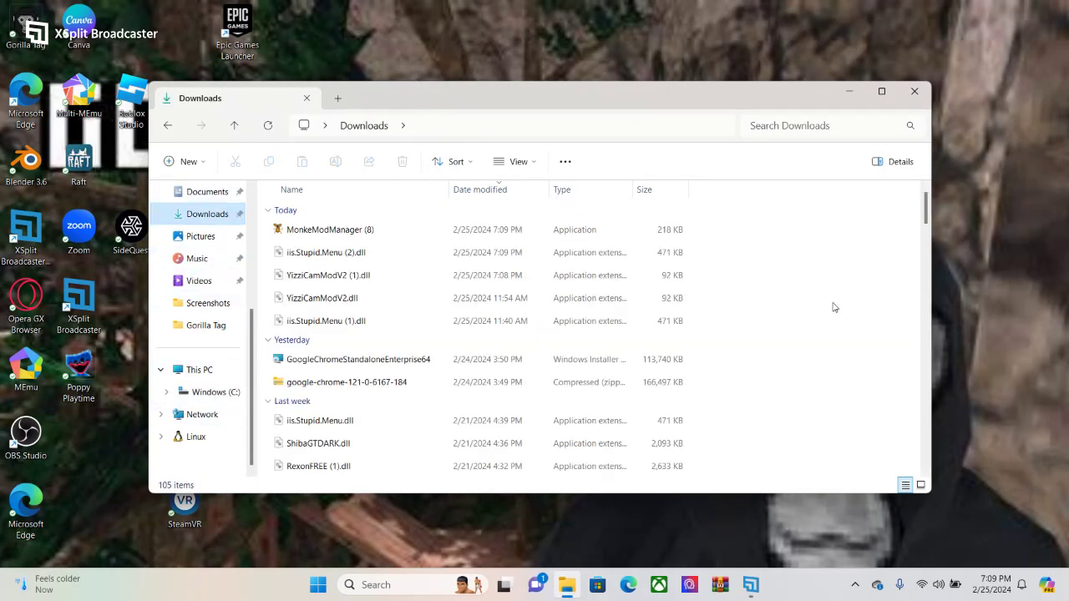
pyautogui.doubleClick(506, 229)
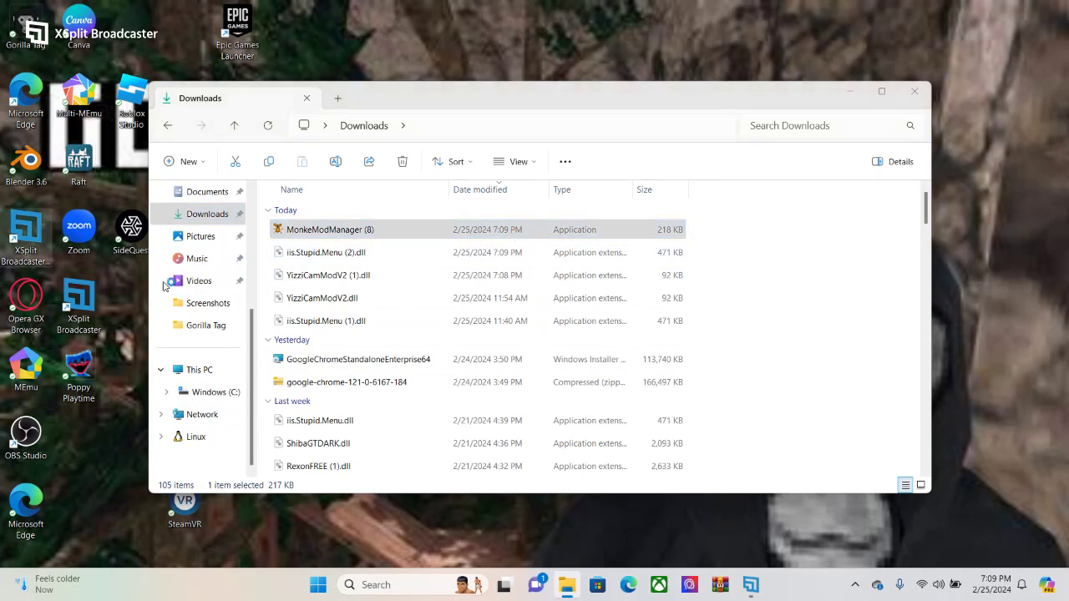
# - Add Bepinject 1.0.1 to the preselected plugins in Monke Mod Manager, start the installation, and minimize the manager
pyautogui.scroll(-10, 426, 325)
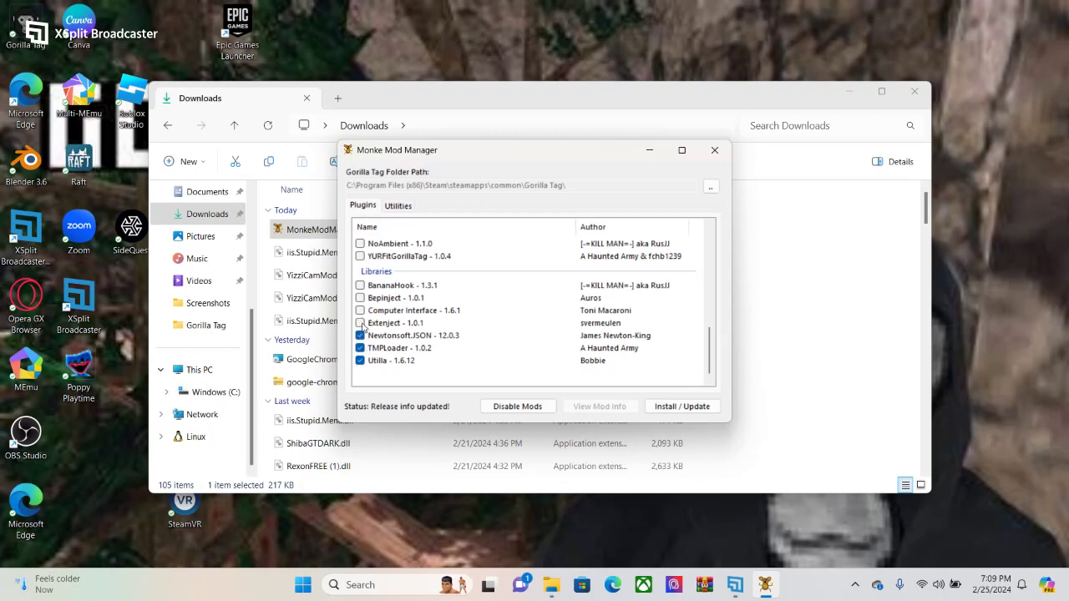
pyautogui.click(361, 298)
pyautogui.scroll(4, 380, 296)
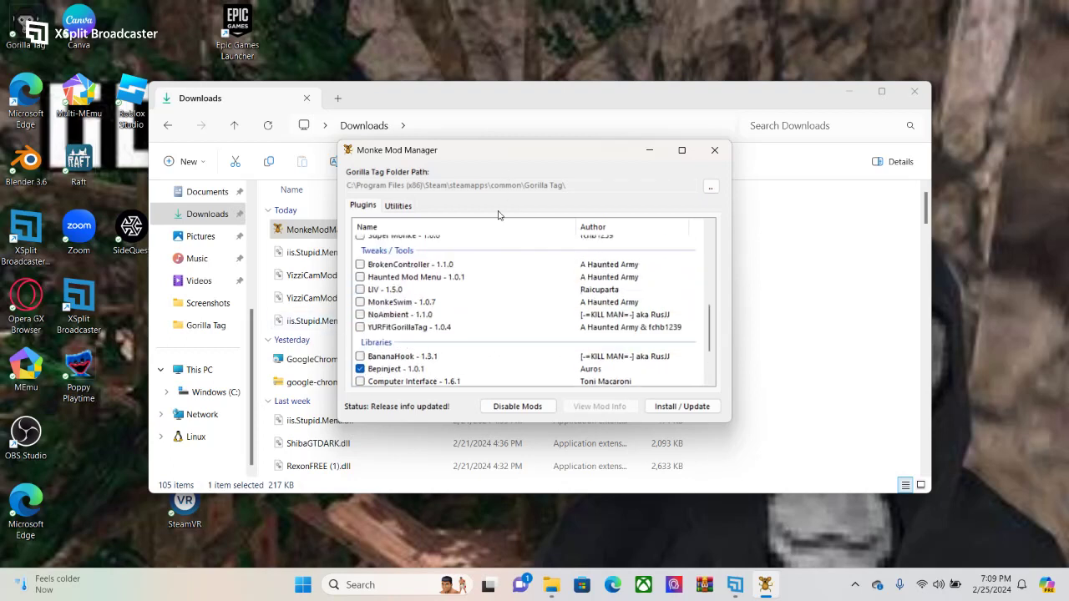
pyautogui.scroll(5, 485, 300)
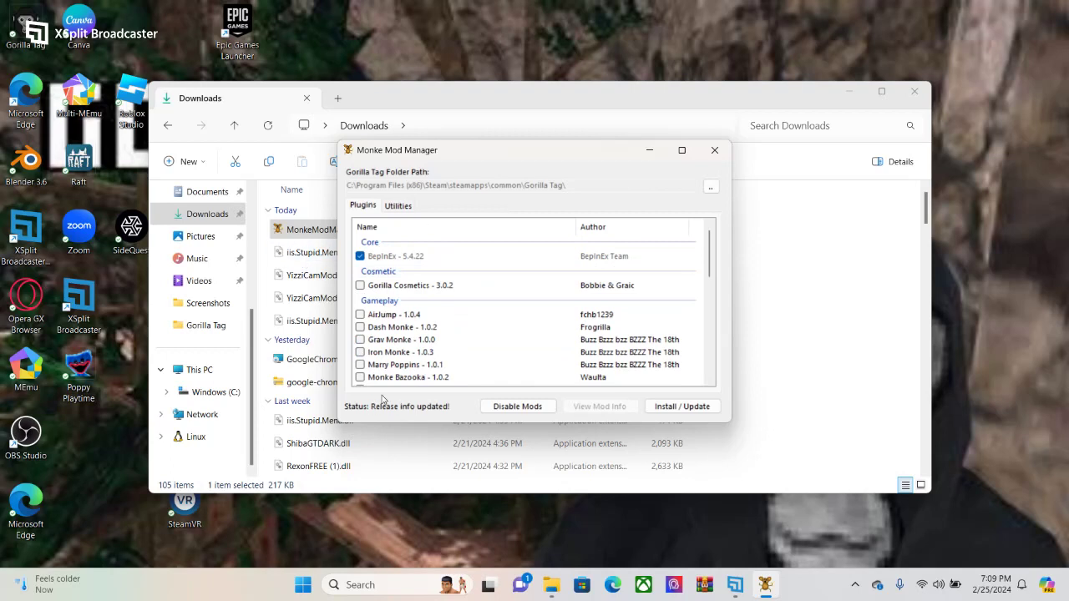
pyautogui.click(683, 406)
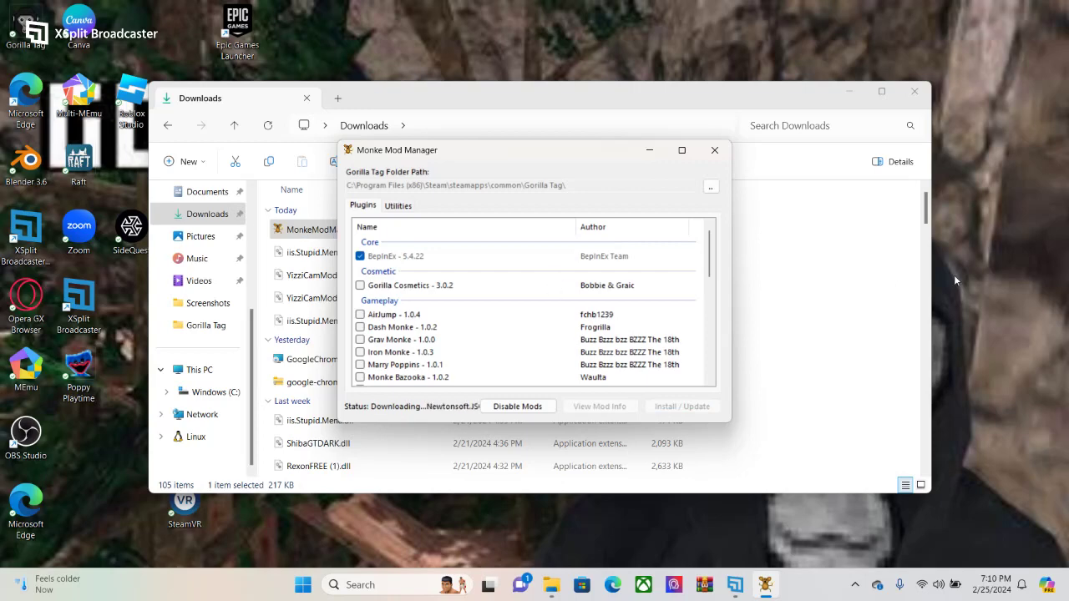
pyautogui.click(651, 150)
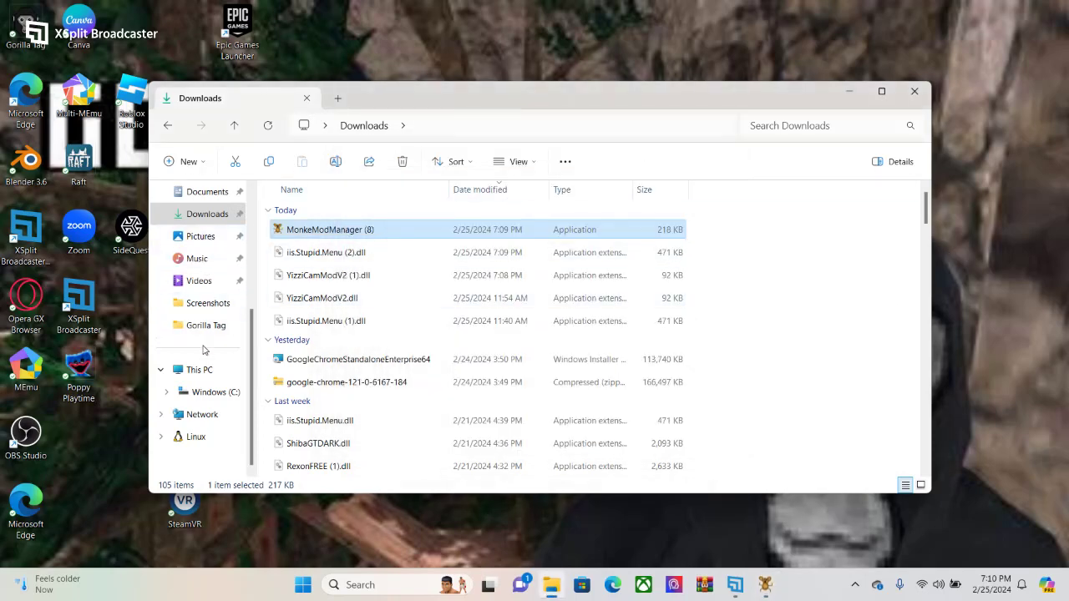
# - Copy iis.Stupid.Menu (2).dll from Downloads into the BepInEx plugins folder of Gorilla Tag
pyautogui.click(205, 325)
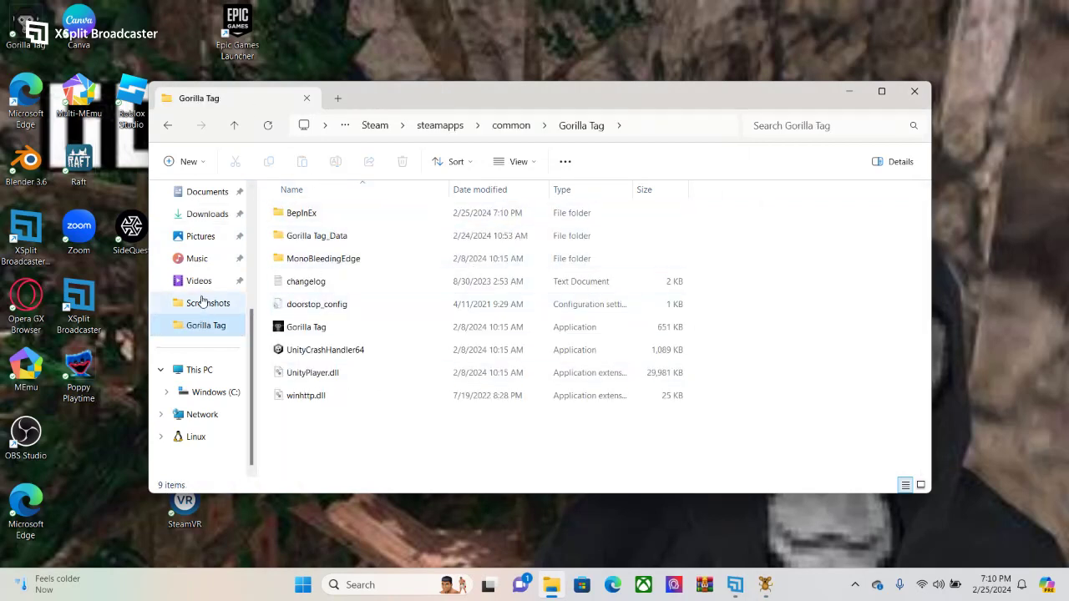
pyautogui.click(203, 214)
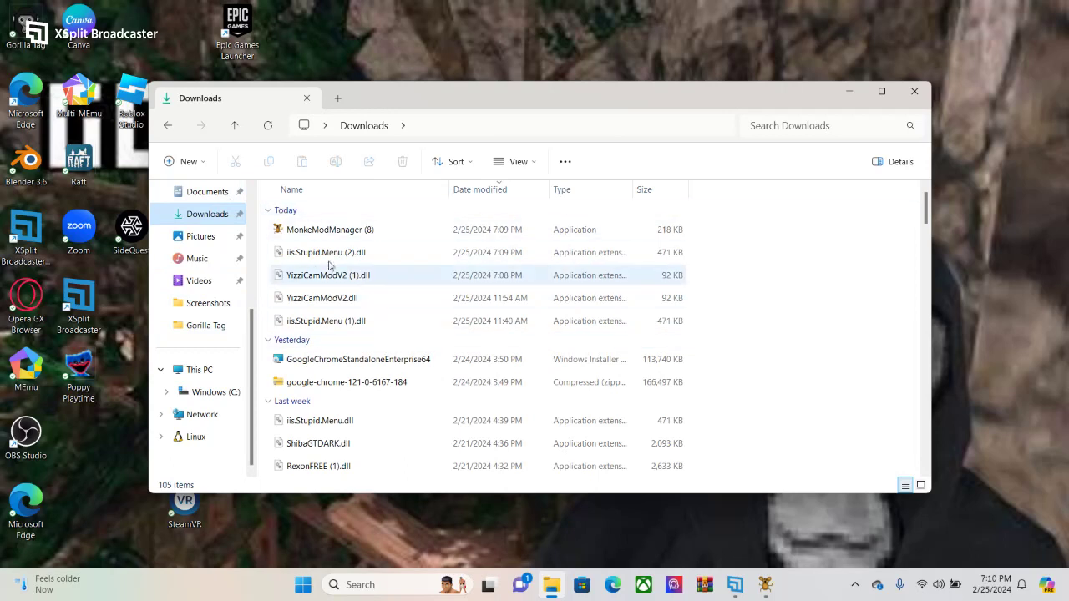
pyautogui.moveTo(389, 262)
pyautogui.mouseDown()
pyautogui.moveTo(284, 309)
pyautogui.moveTo(358, 246)
pyautogui.moveTo(369, 278)
pyautogui.moveTo(401, 270)
pyautogui.moveTo(394, 249)
pyautogui.mouseUp()
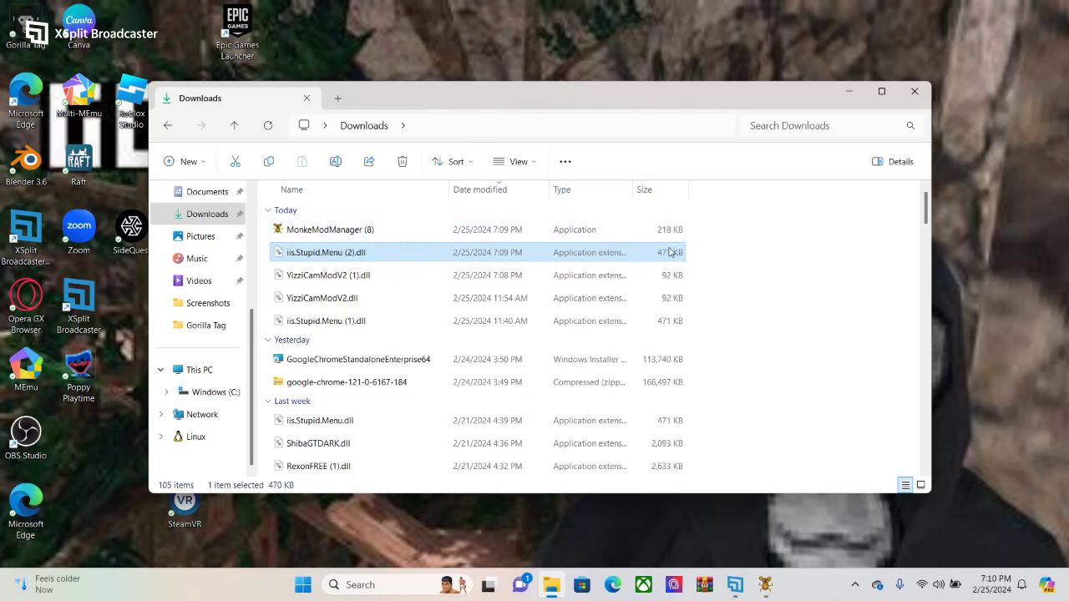
pyautogui.click(272, 169)
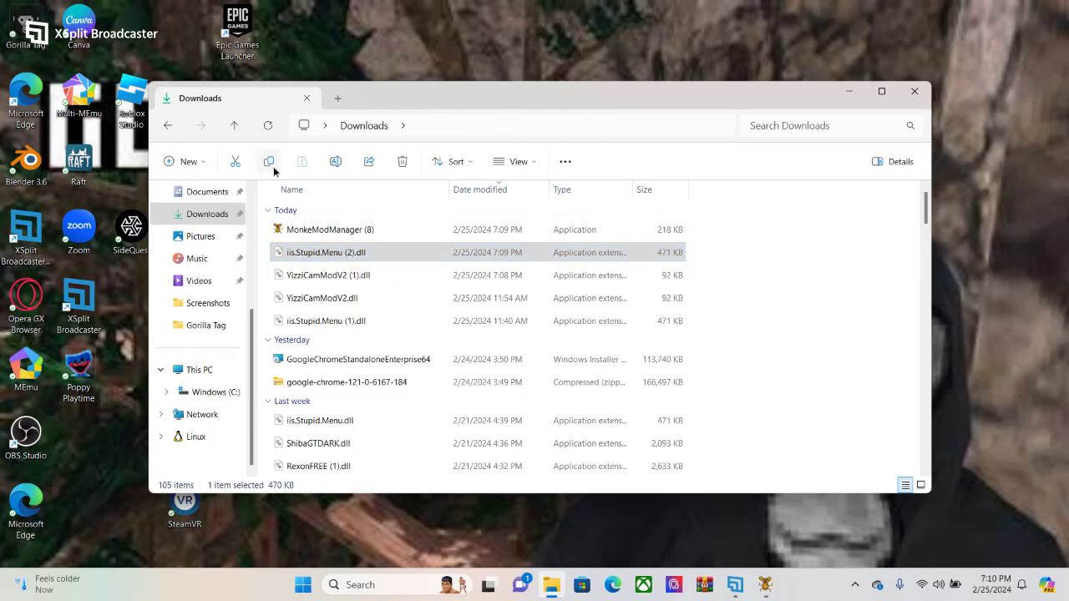
pyautogui.click(220, 325)
pyautogui.doubleClick(340, 219)
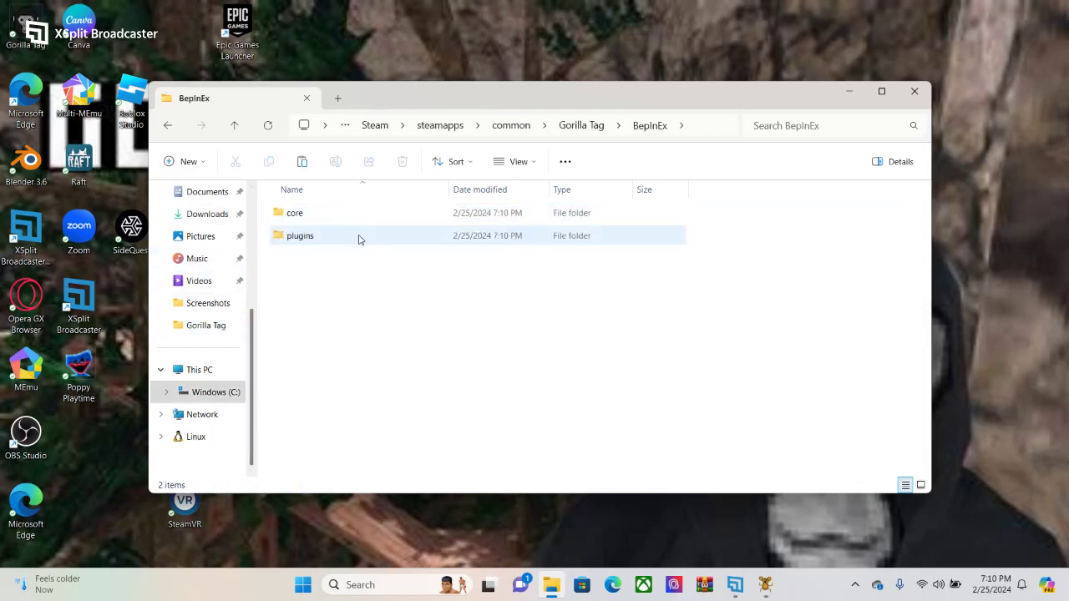
pyautogui.click(301, 234)
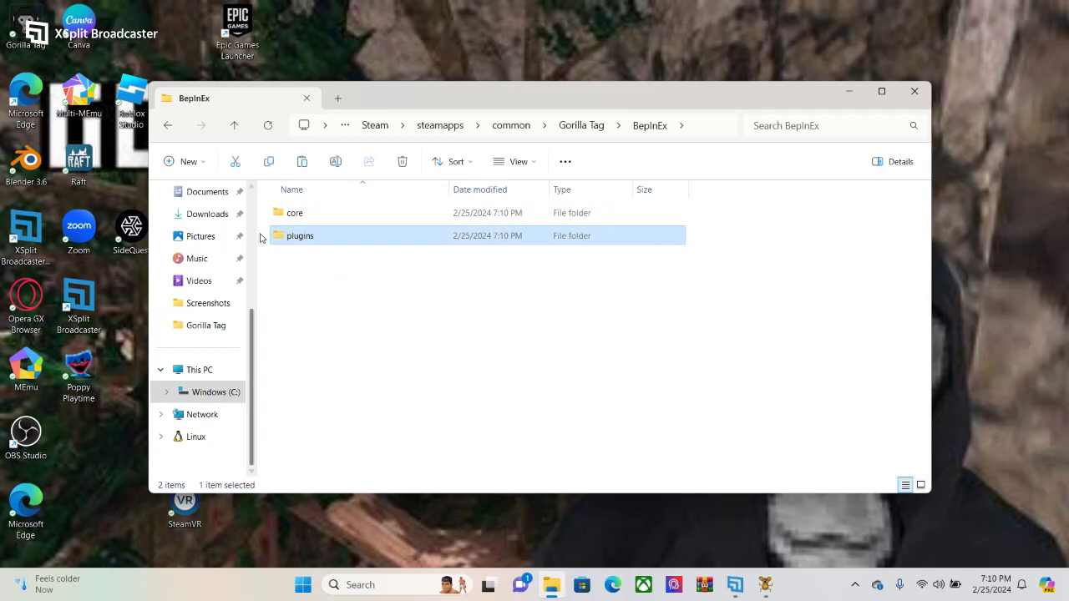
pyautogui.doubleClick(307, 242)
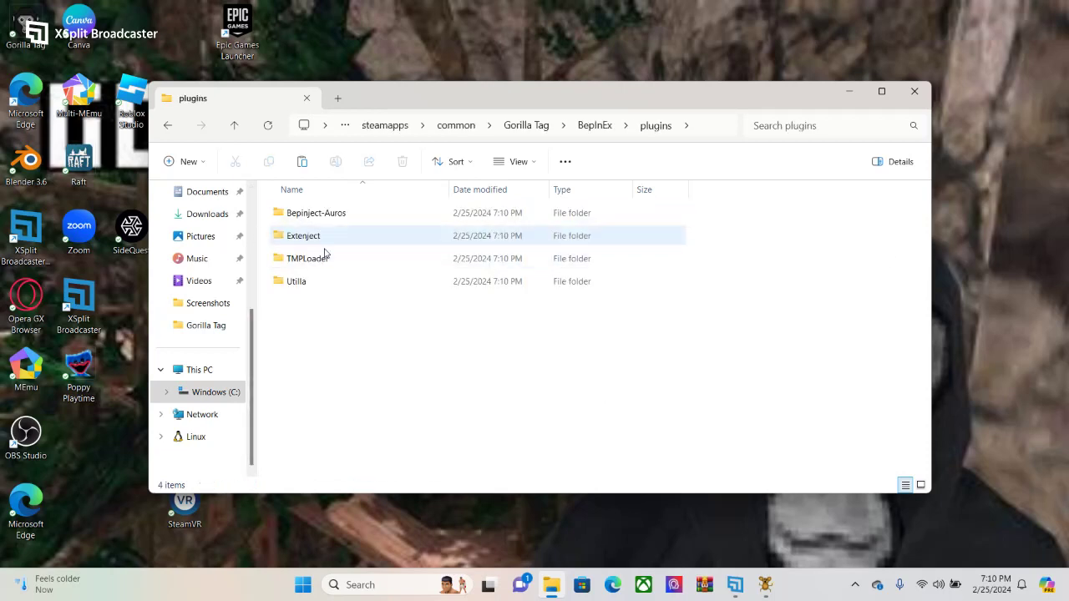
pyautogui.click(297, 164)
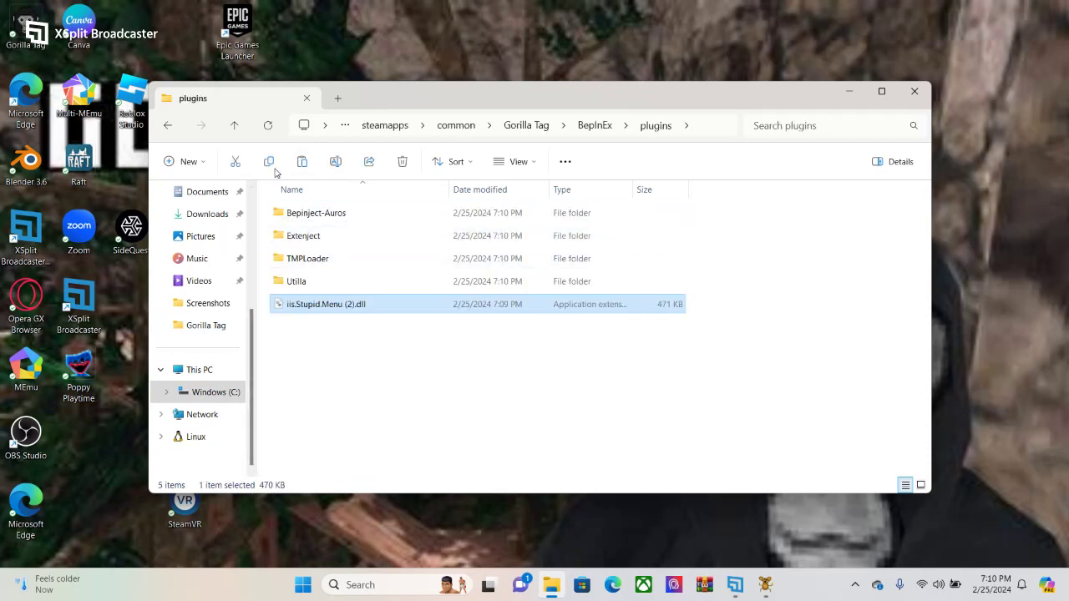
# - Copy YizziCamModV2 (1).dll from Downloads into Gorilla Tag's BepInEx plugins folder, and minimize the file window
pyautogui.click(224, 216)
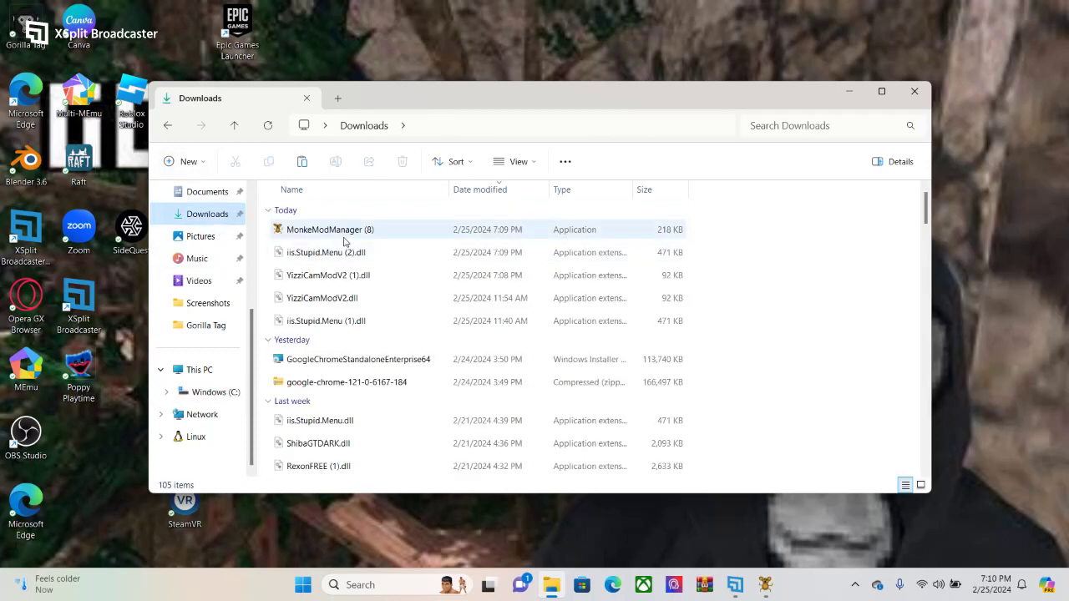
pyautogui.moveTo(312, 275); pyautogui.dragTo(347, 191)
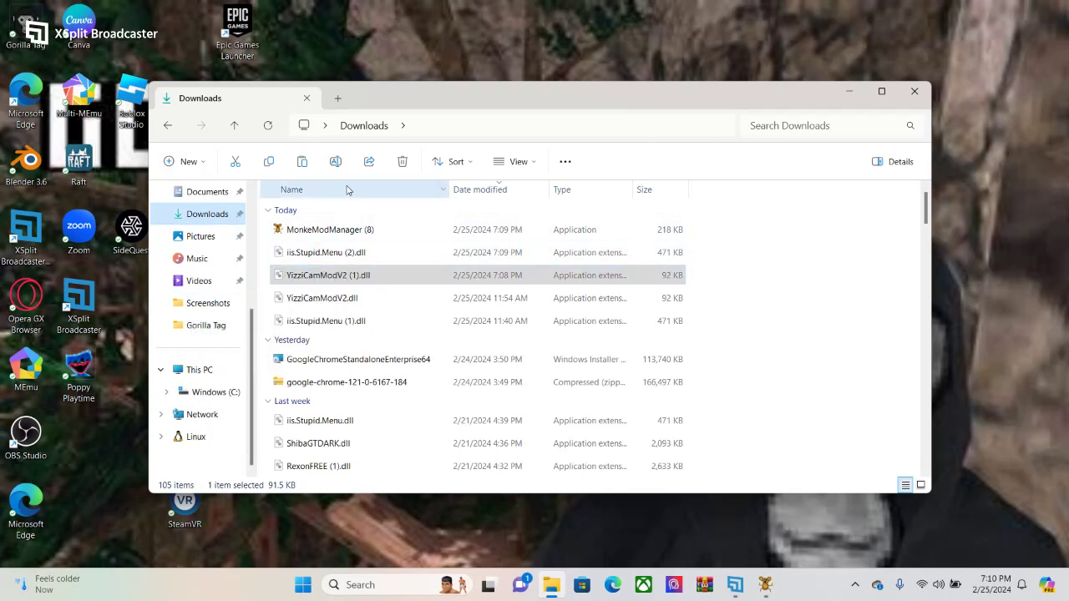
pyautogui.click(305, 276)
pyautogui.click(270, 162)
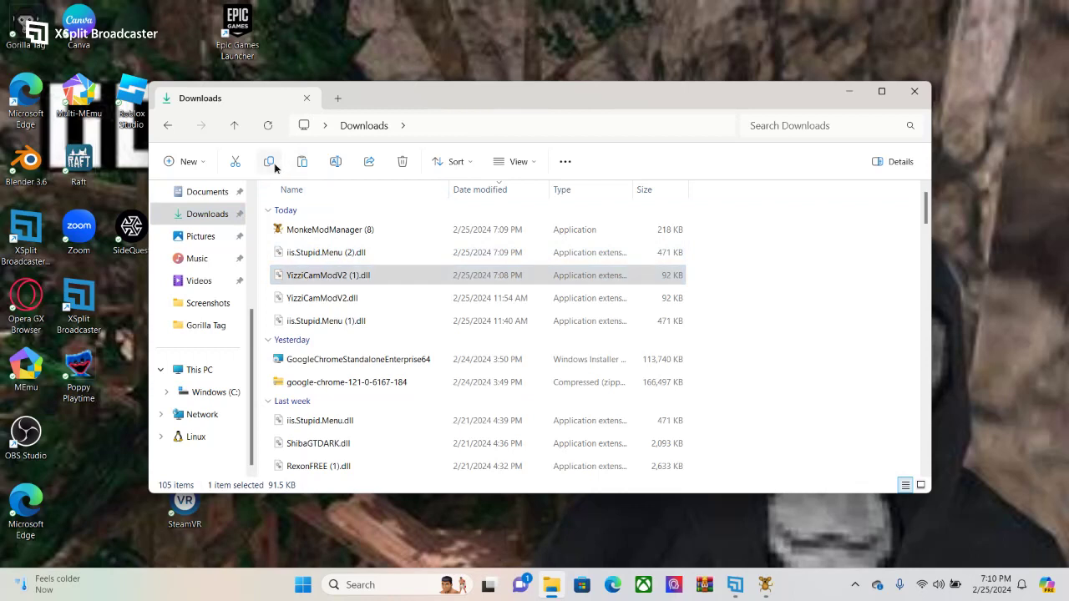
pyautogui.click(201, 327)
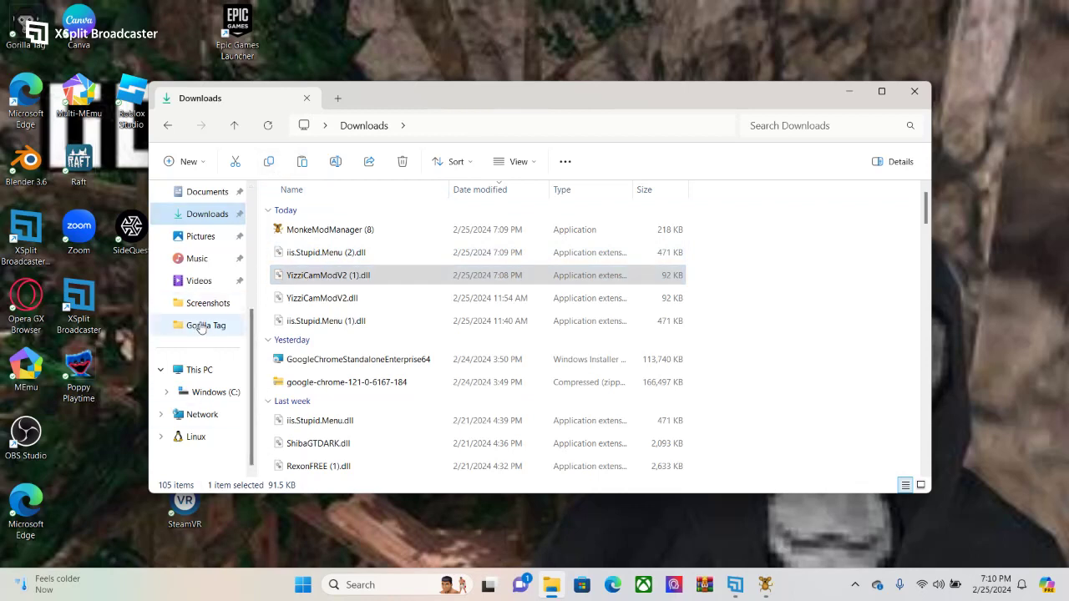
pyautogui.click(393, 212)
pyautogui.doubleClick(392, 213)
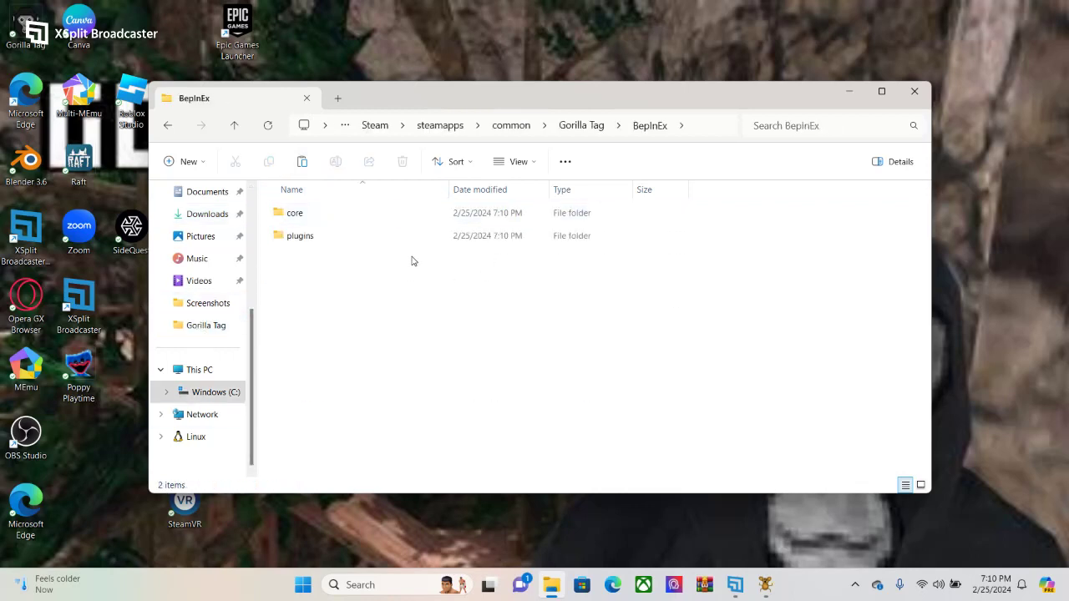
pyautogui.doubleClick(396, 238)
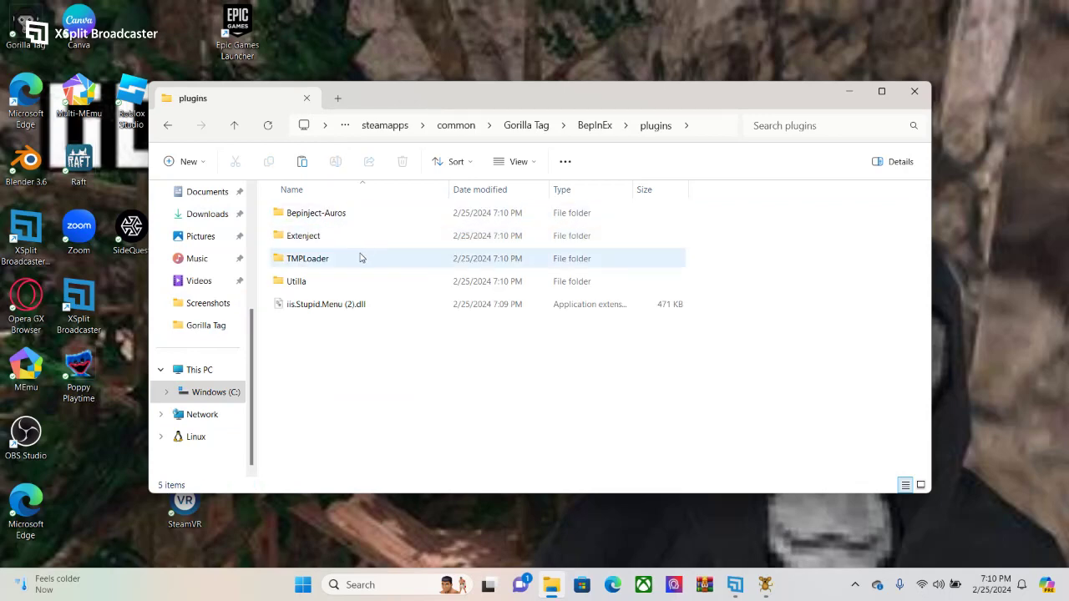
pyautogui.click(313, 165)
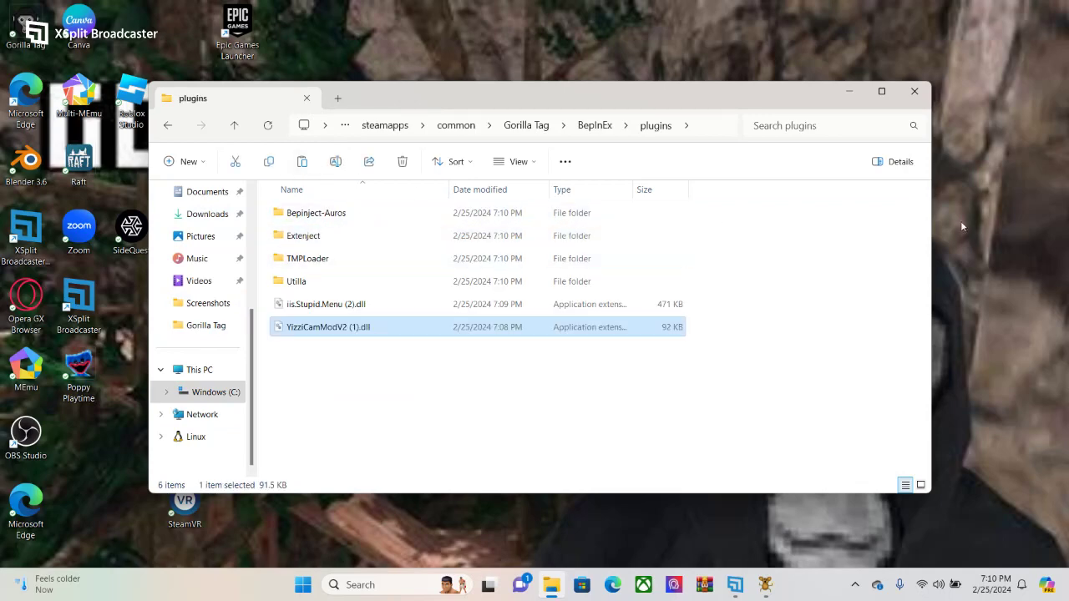
pyautogui.click(845, 96)
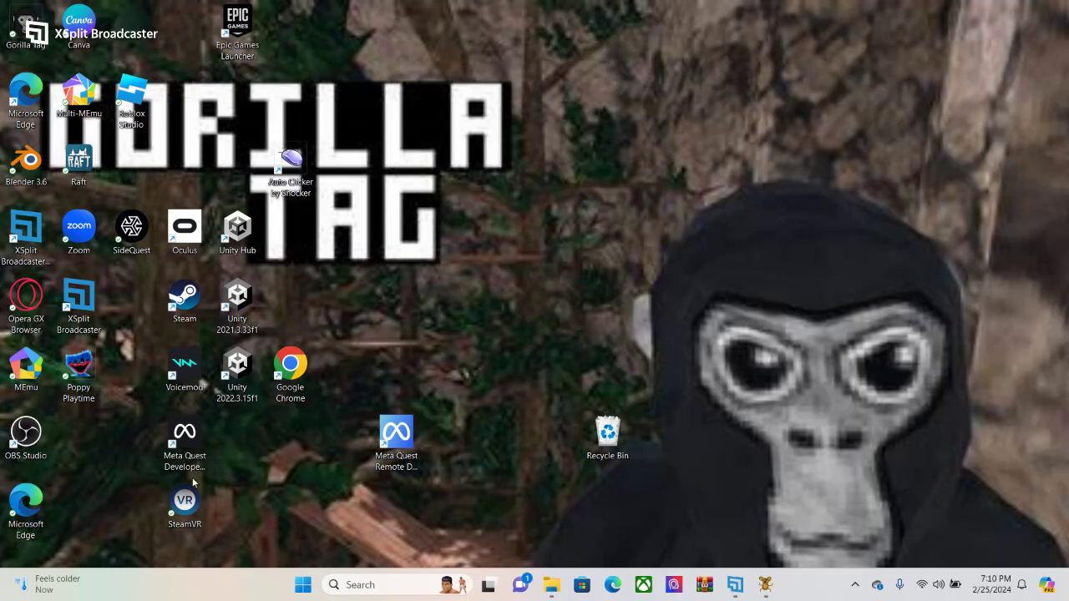
# - Launch Steam from the desktop and open the game library
pyautogui.doubleClick(198, 288)
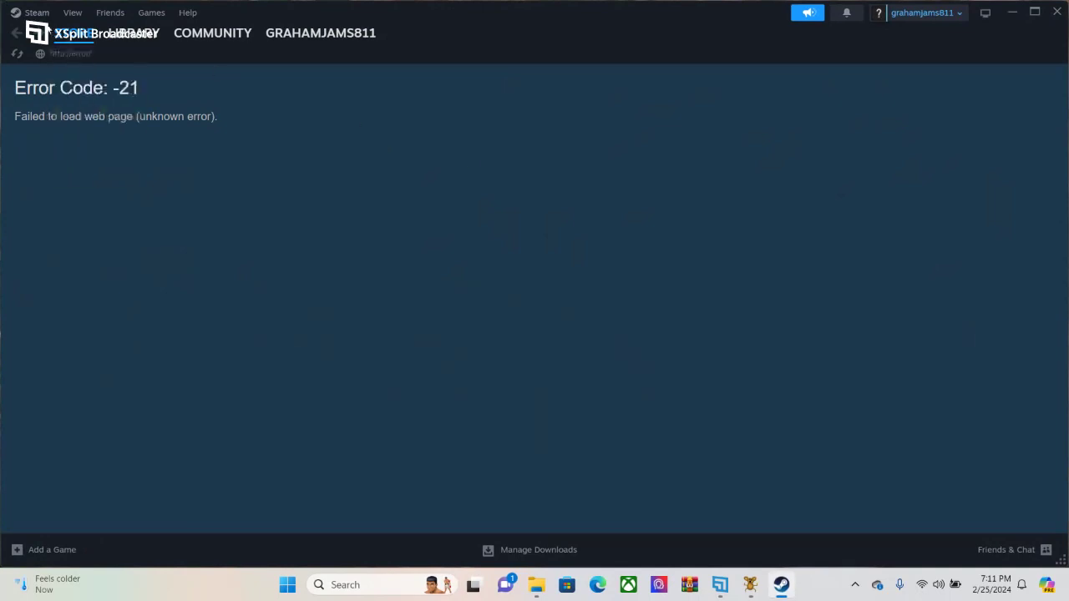
pyautogui.moveTo(99, 36)
pyautogui.click(140, 34)
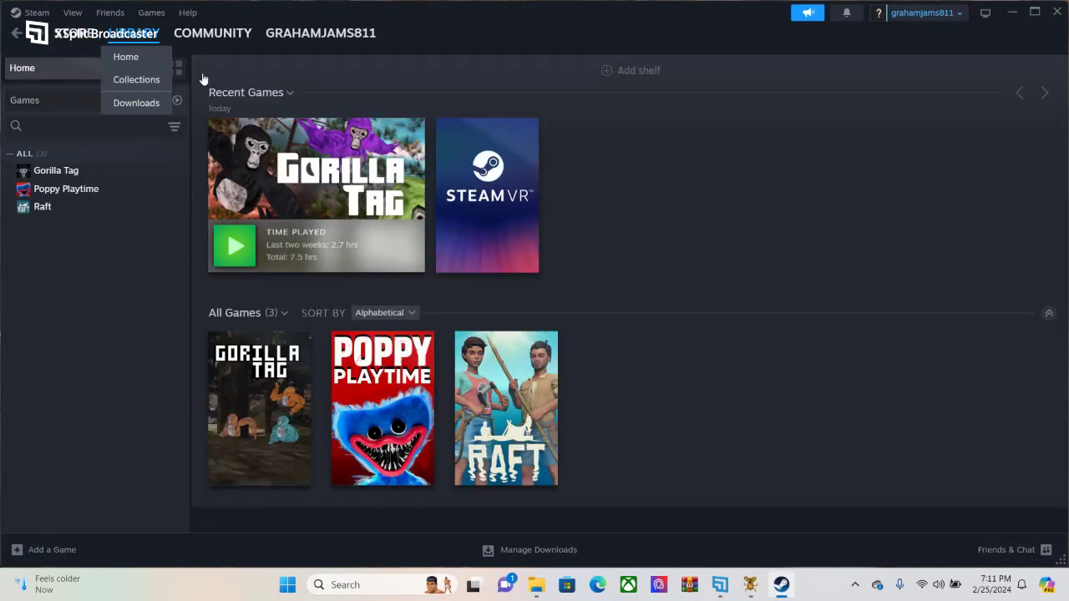
# - Open Gorilla Tag's library page and browse the game's local files
pyautogui.click(314, 224)
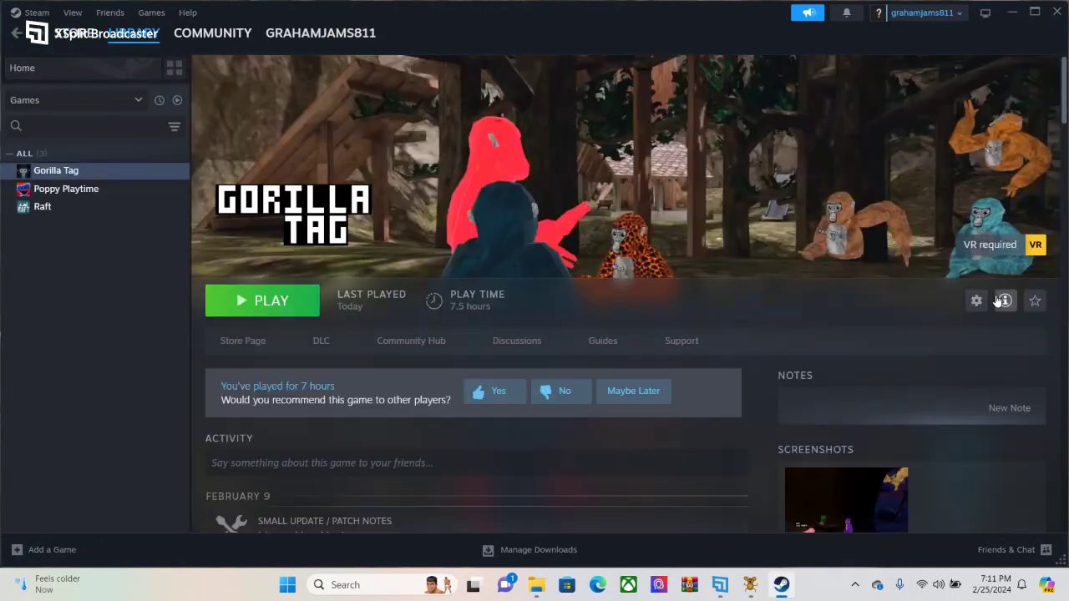
pyautogui.click(976, 301)
pyautogui.moveTo(992, 372)
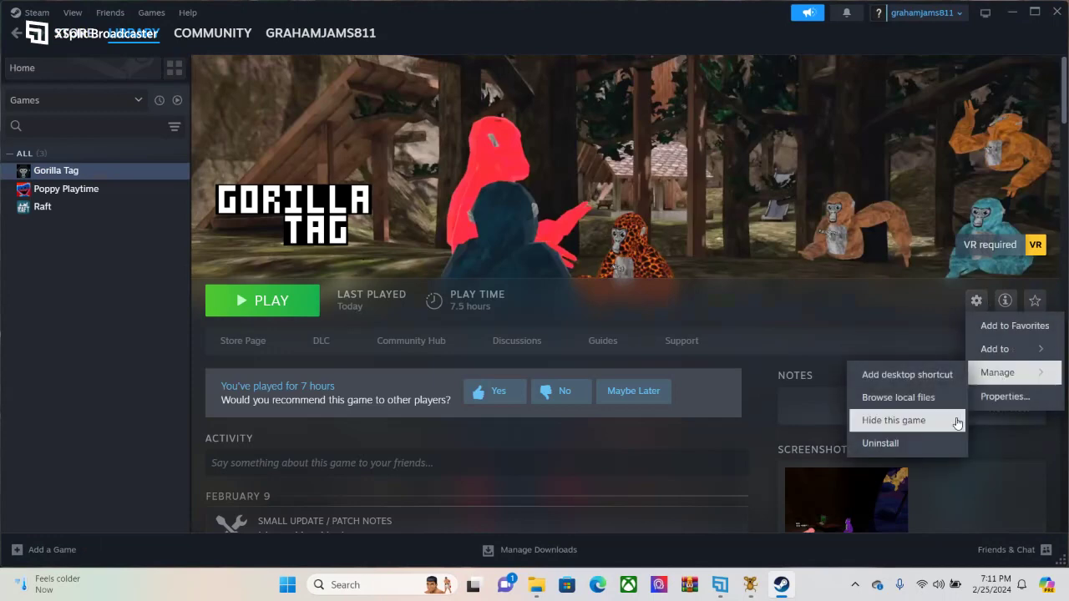
pyautogui.click(935, 406)
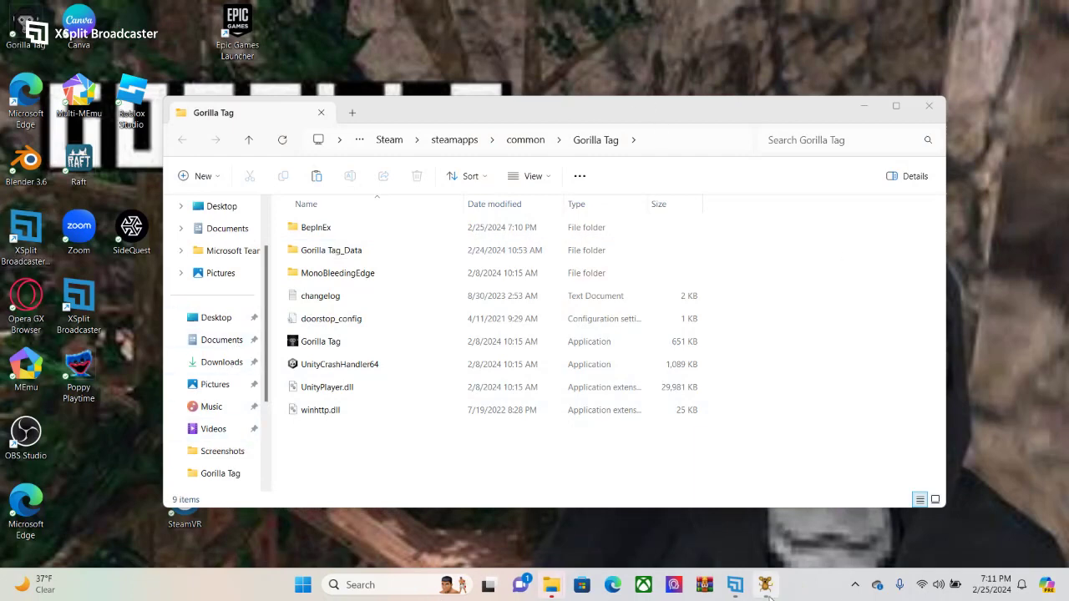
# - Switch to Monke Mod Manager, run the install/update for the selected plugins, and minimize the manager
pyautogui.moveTo(765, 578)
pyautogui.click(759, 484)
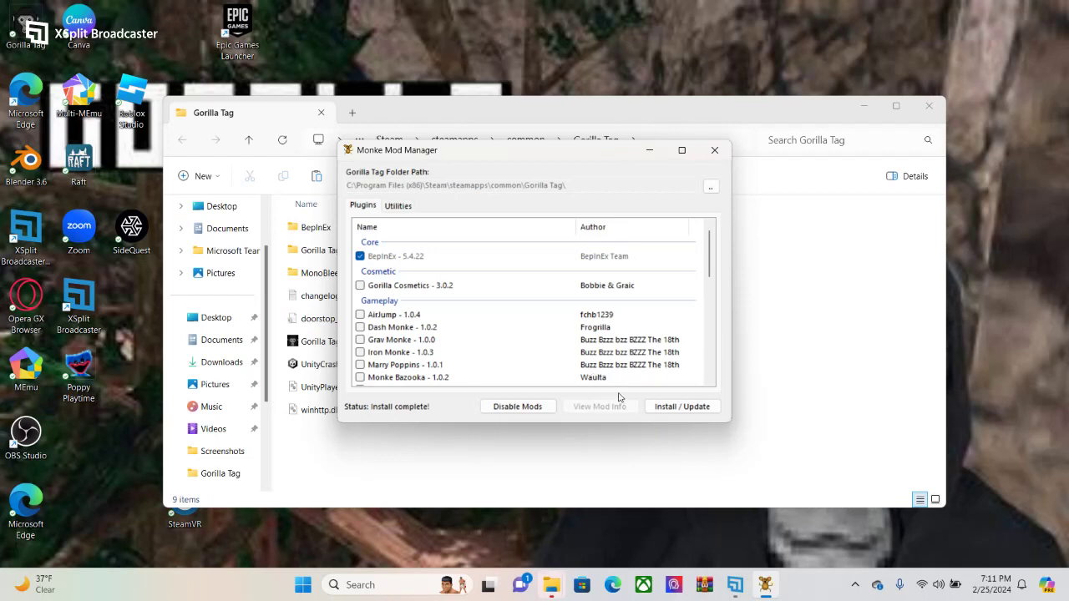
pyautogui.click(681, 409)
pyautogui.click(651, 151)
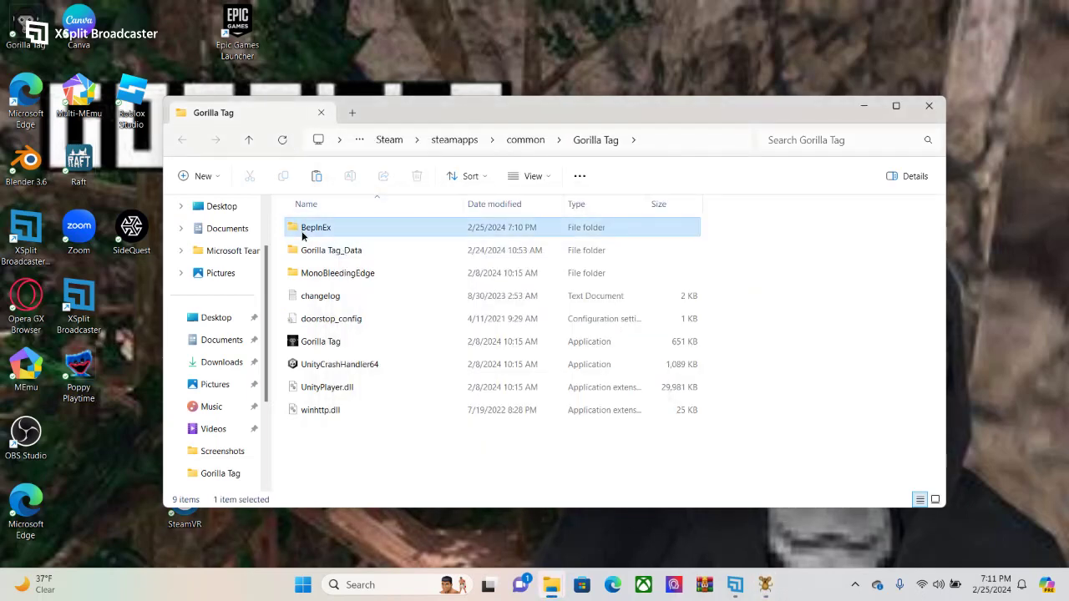
# - Check the contents of the BepInEx plugins folder, return to the Gorilla Tag folder, and minimize the file window
pyautogui.doubleClick(309, 228)
pyautogui.press('Down')
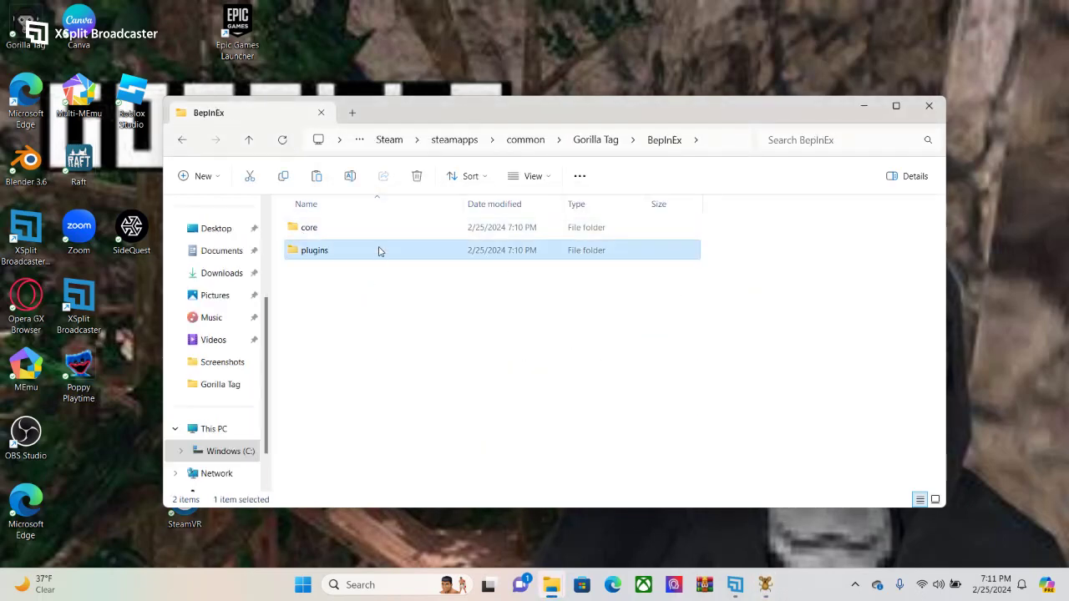
pyautogui.doubleClick(377, 249)
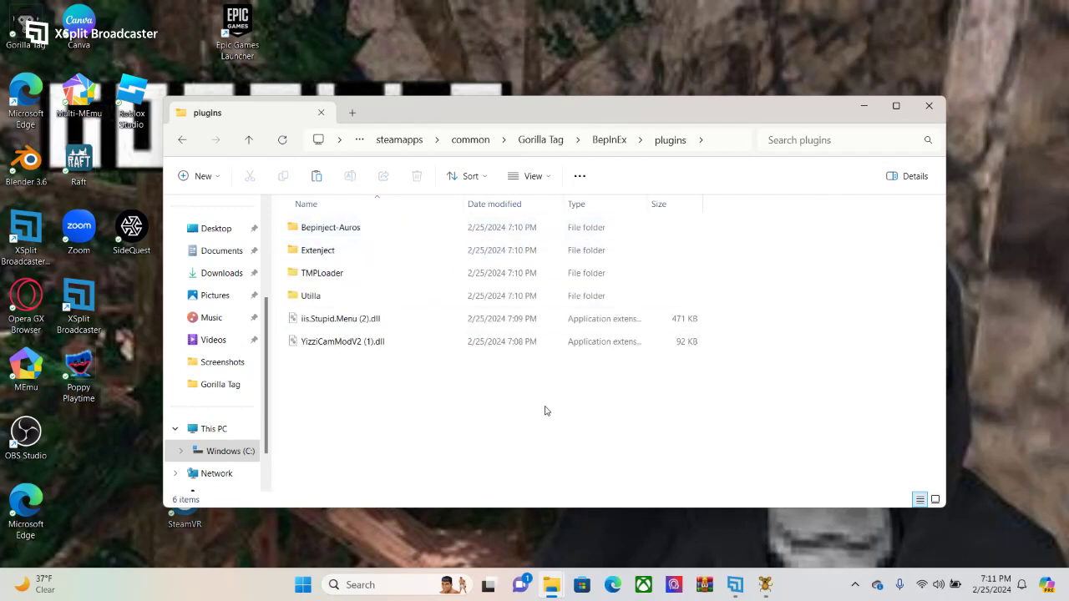
pyautogui.click(177, 140)
pyautogui.click(177, 140)
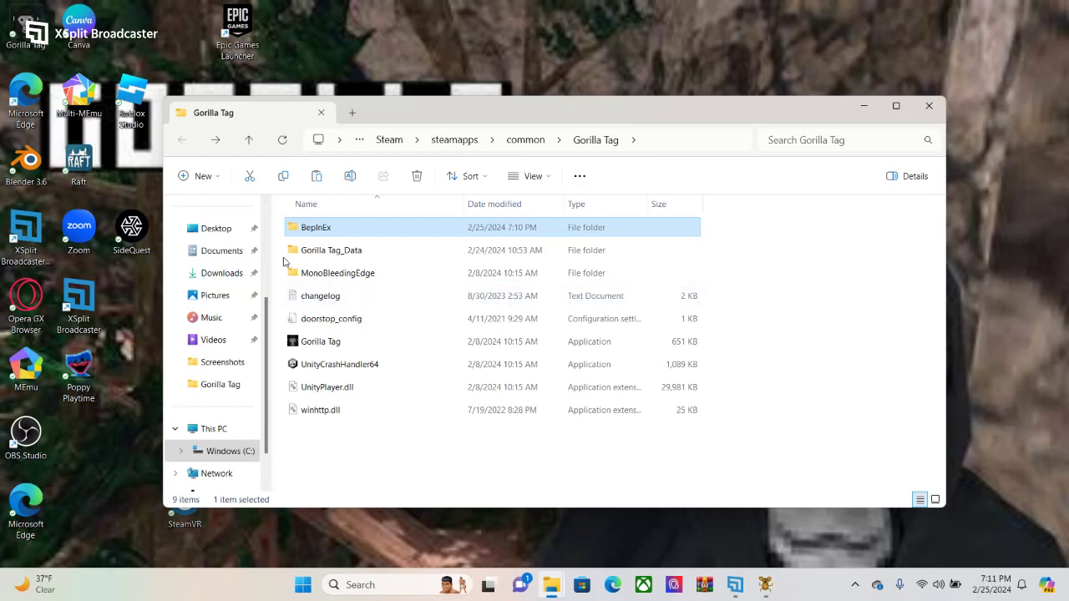
pyautogui.click(864, 110)
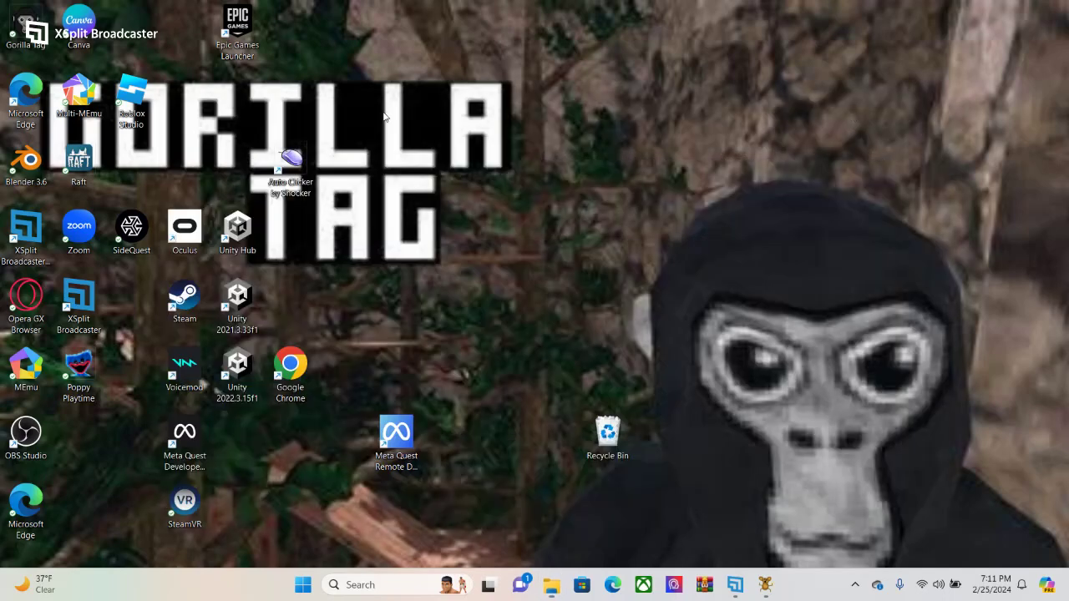
# - Launch Gorilla Tag from its desktop shortcut, accept the VR headset prompt, minimize Steam, and focus the game window
pyautogui.doubleClick(25, 17)
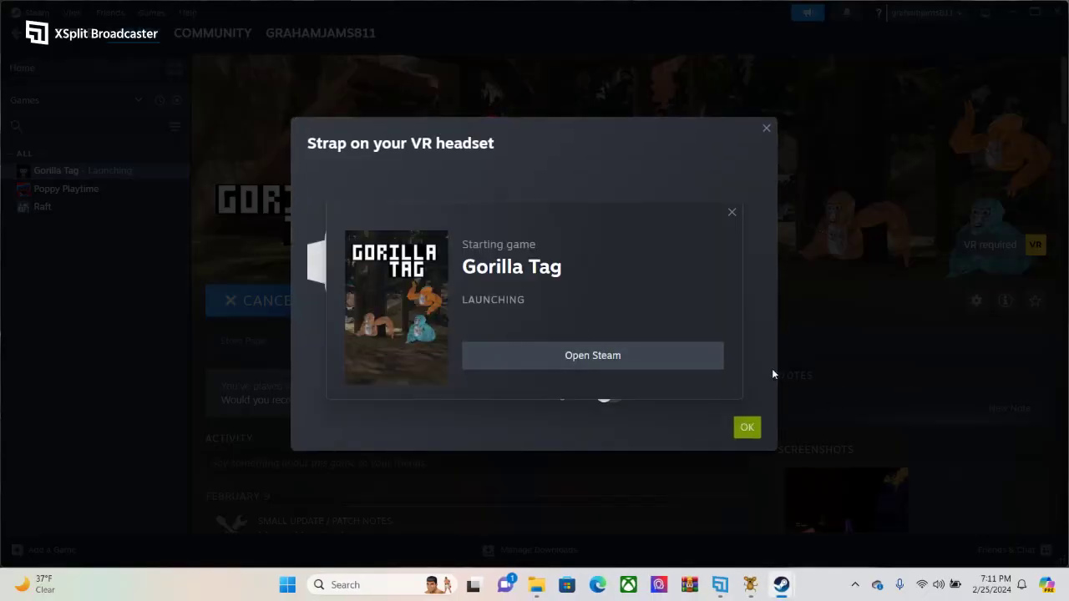
pyautogui.click(747, 429)
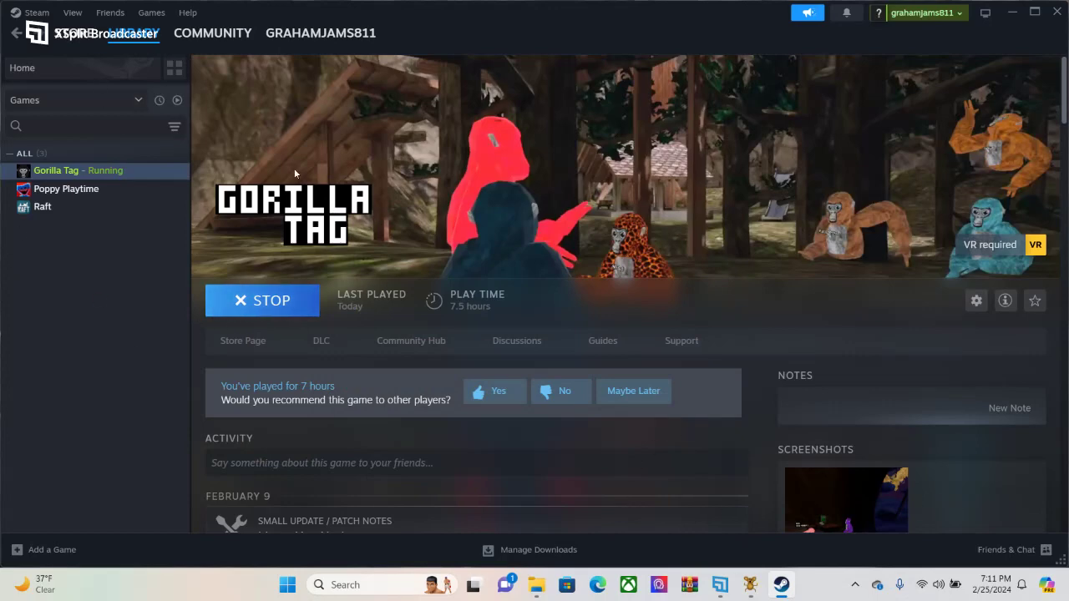
pyautogui.click(1015, 11)
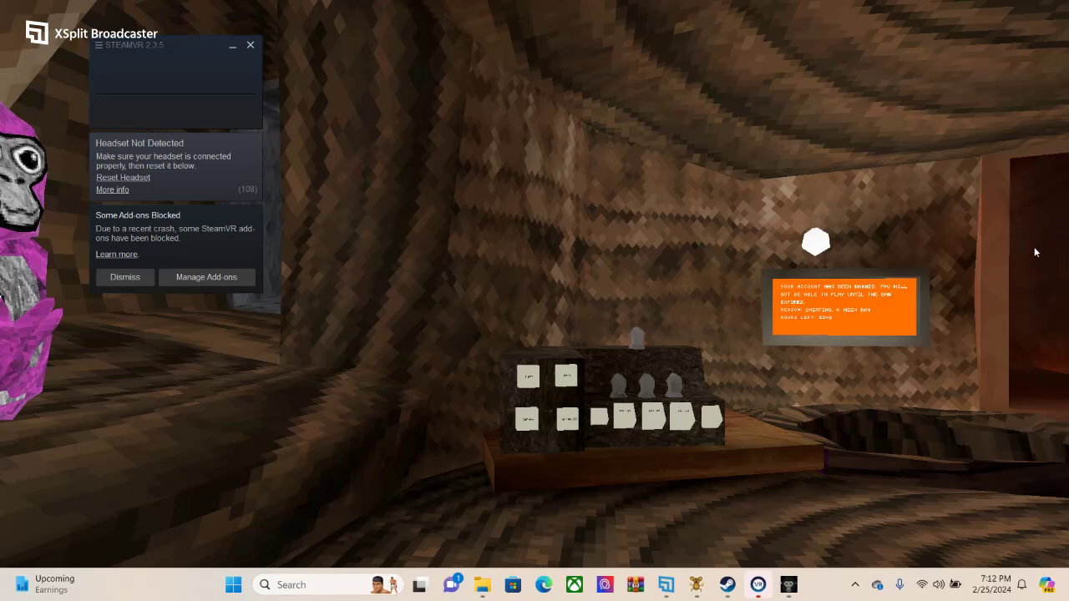
pyautogui.click(730, 332)
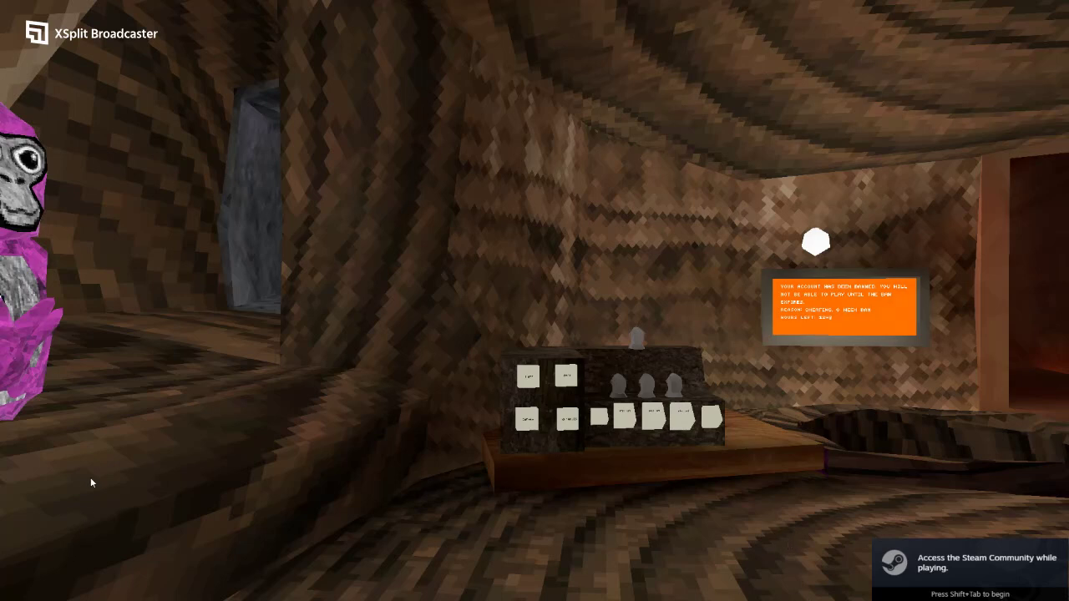
# - Leave the running game and switch to XSplit Broadcaster
pyautogui.press('super')
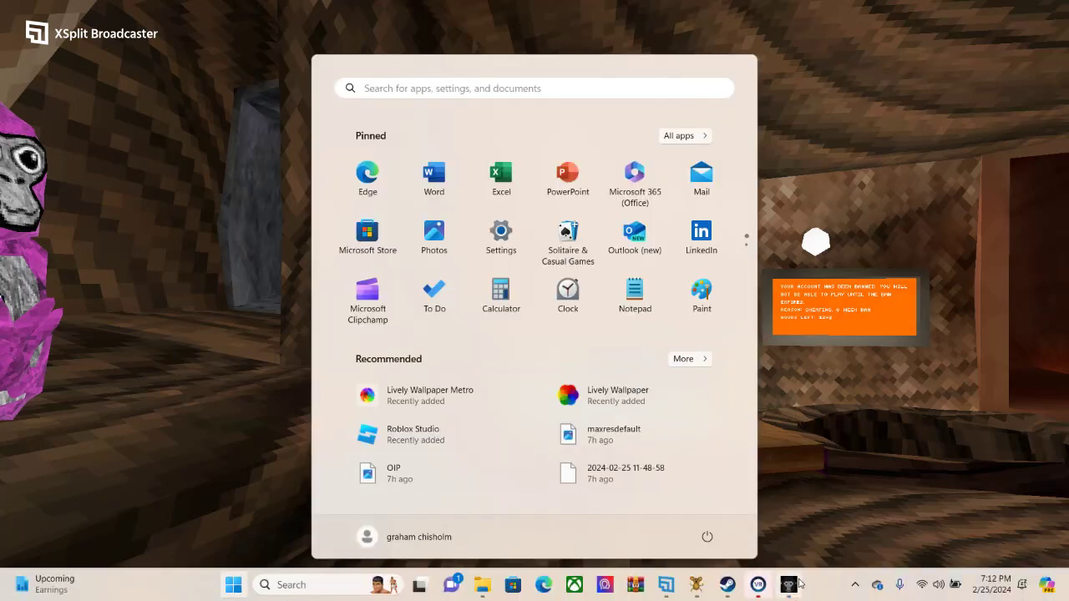
pyautogui.click(666, 584)
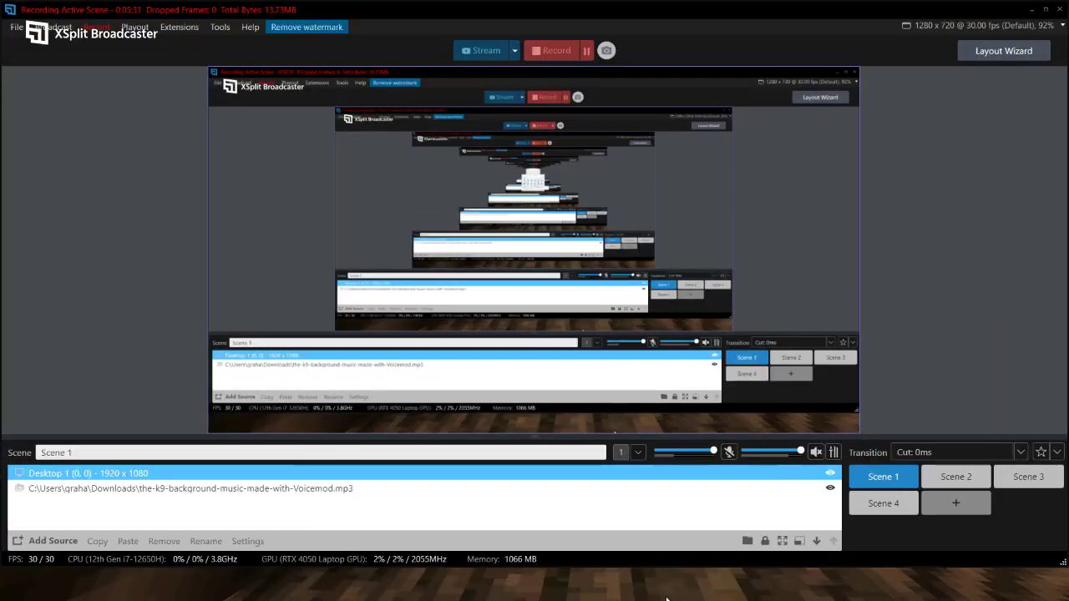